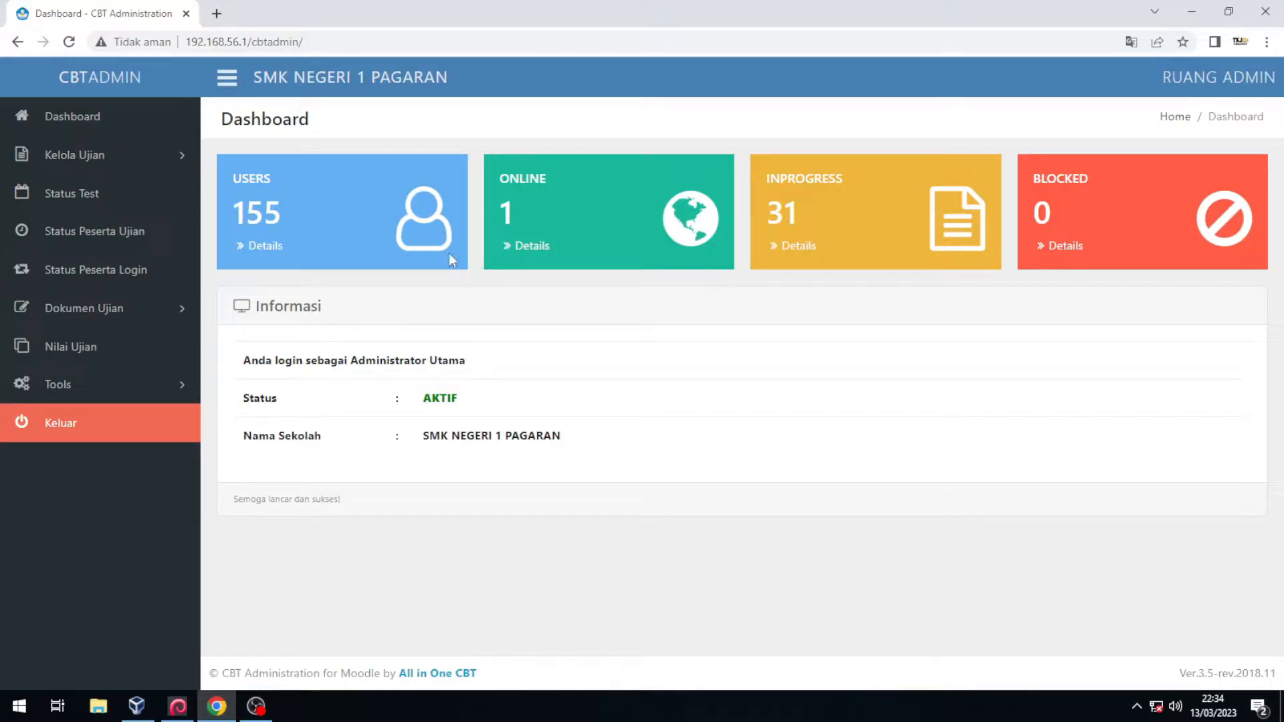
Open the exam list (Daftar Ujian) and display the subjects belonging to the PAS exam
click(96, 159)
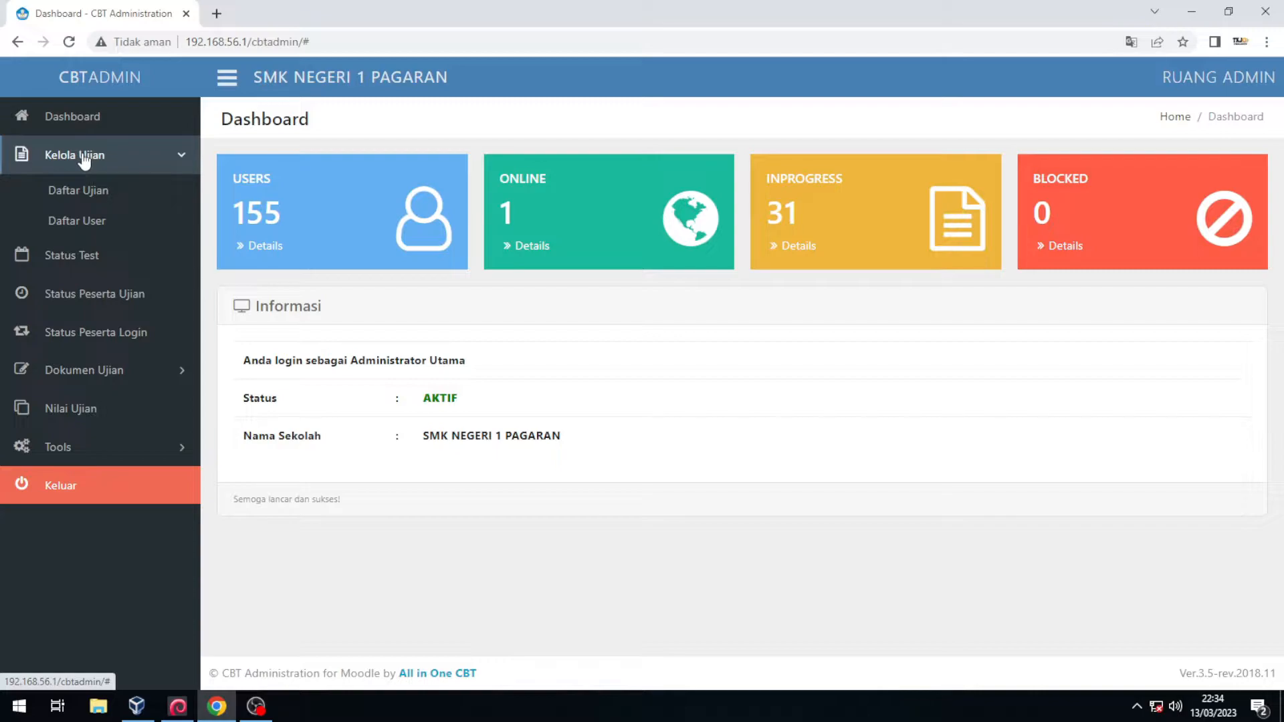
click(93, 196)
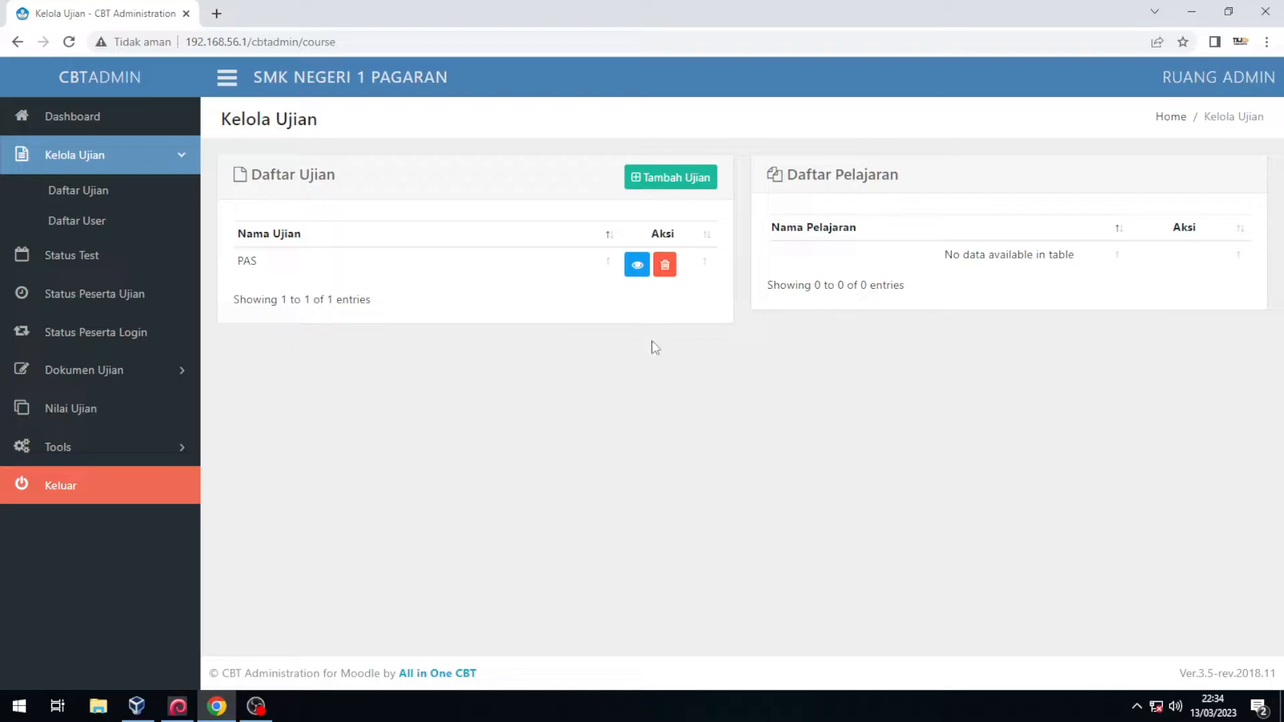
click(636, 266)
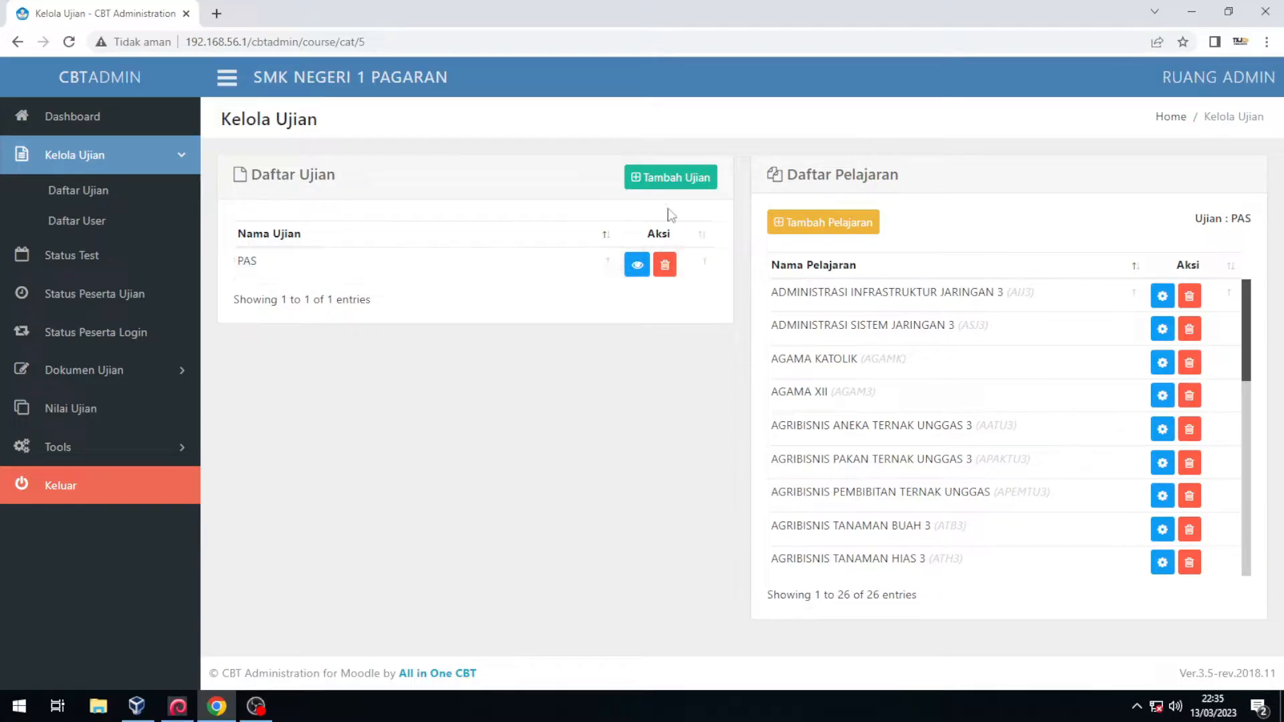
Add and save a new exam named pas2
click(687, 177)
click(597, 148)
text(pas)
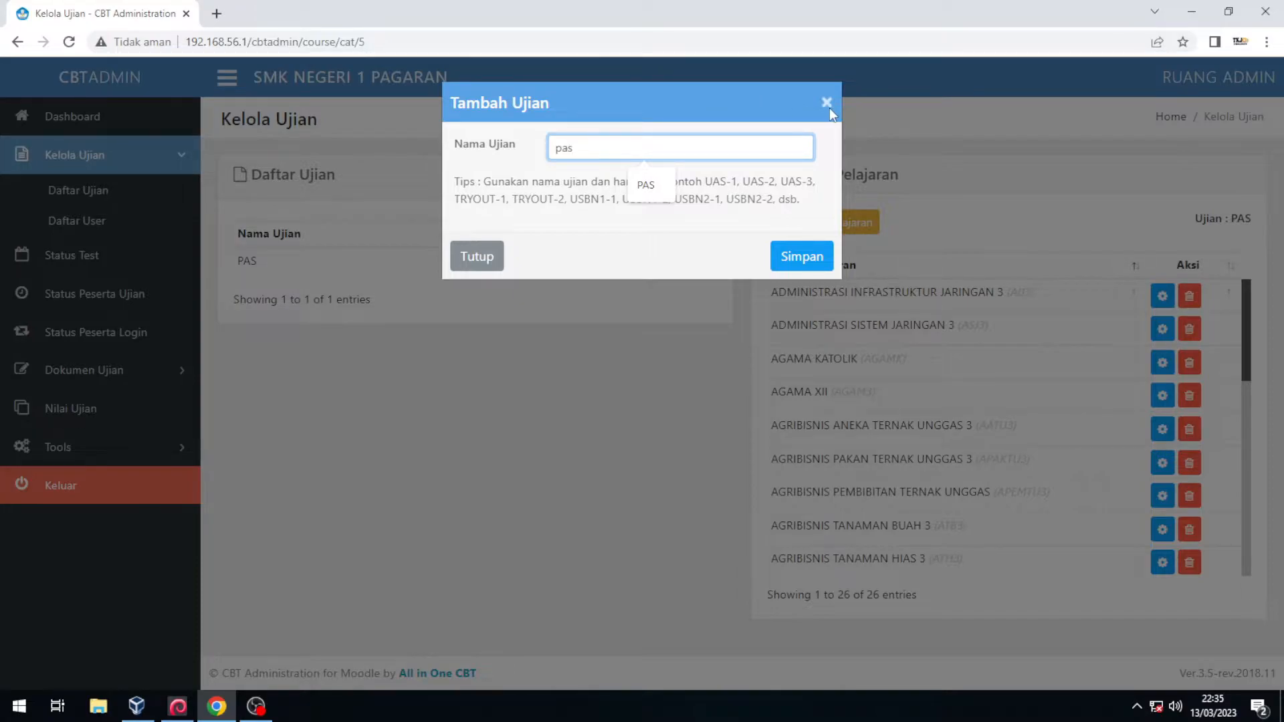
text(2)
click(803, 258)
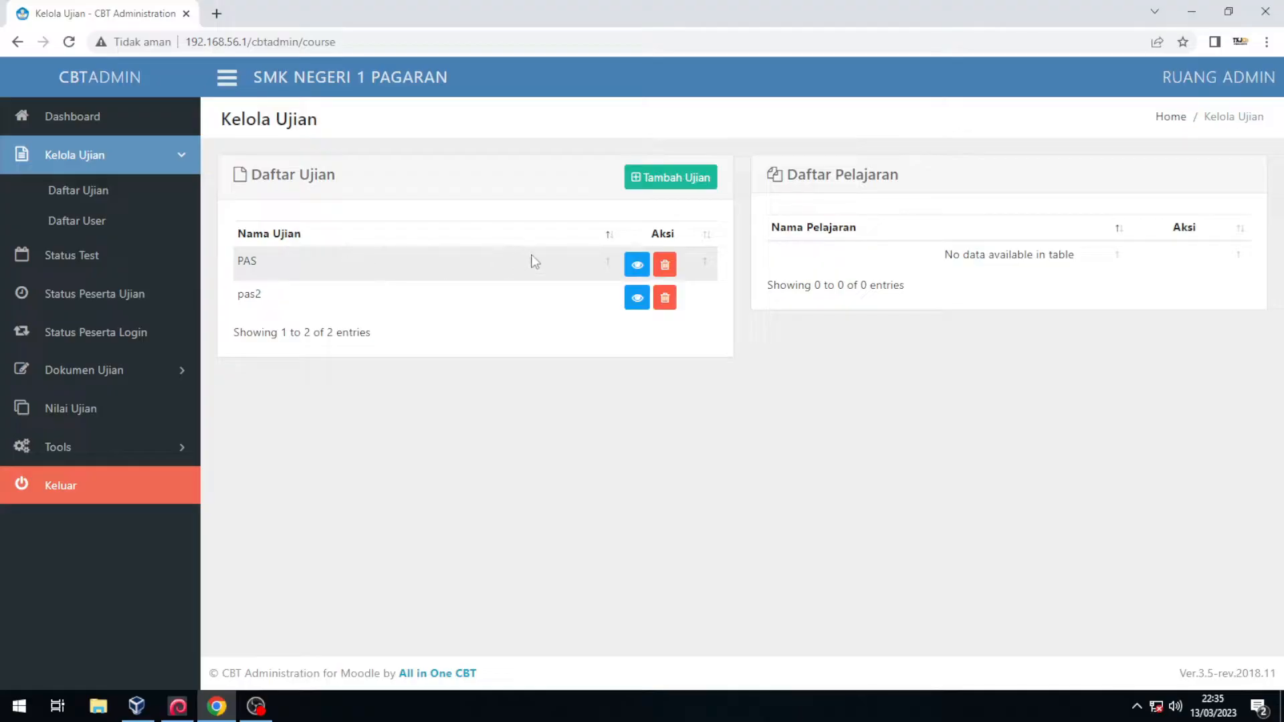
Delete the pas2 exam from the exam list
click(629, 270)
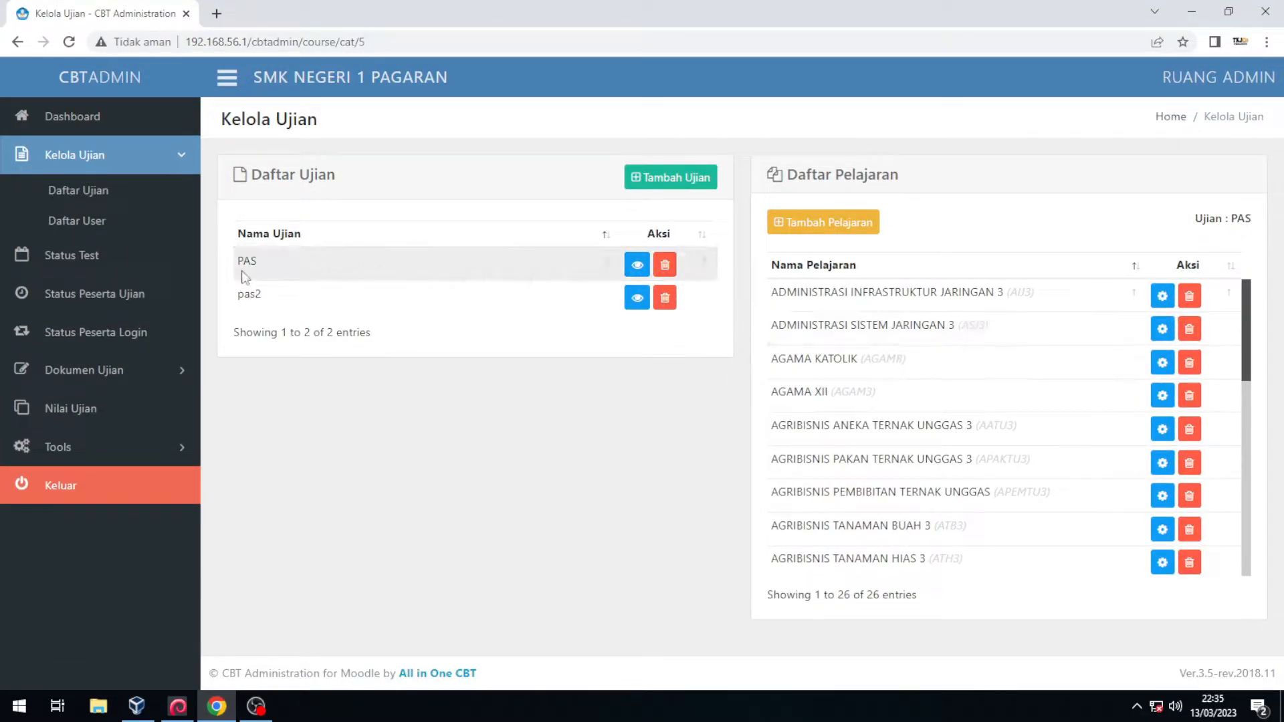
click(664, 298)
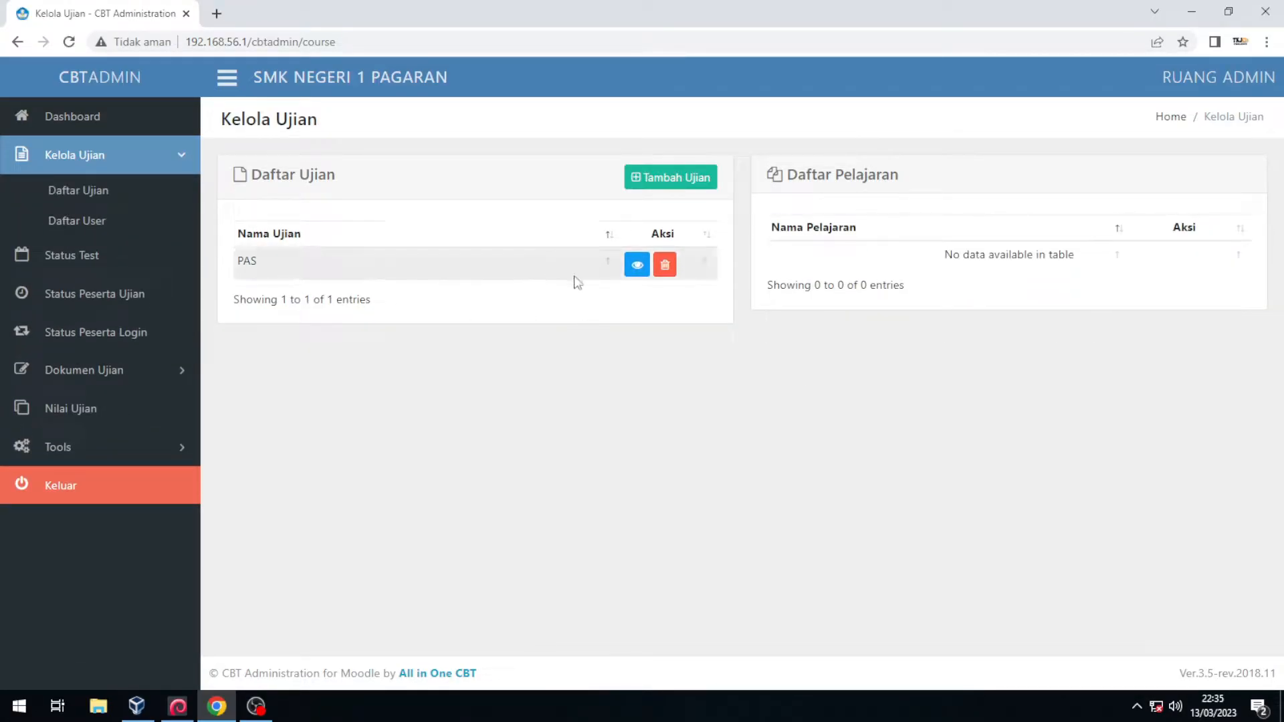
Open the course settings of ADMINISTRASI INFRASTRUKTUR JARINGAN 3 from the PAS subjects, and save and display the course
click(637, 266)
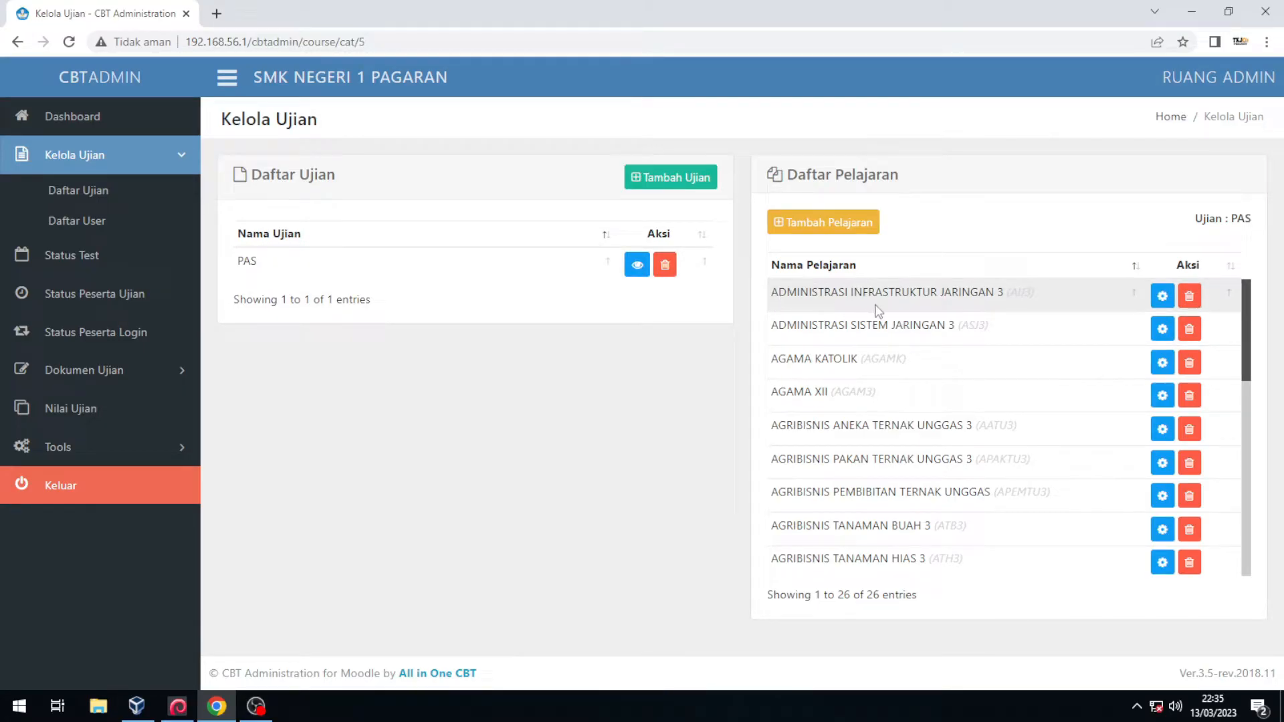
scroll(903, 351, down, 5)
scroll(903, 351, down, 4)
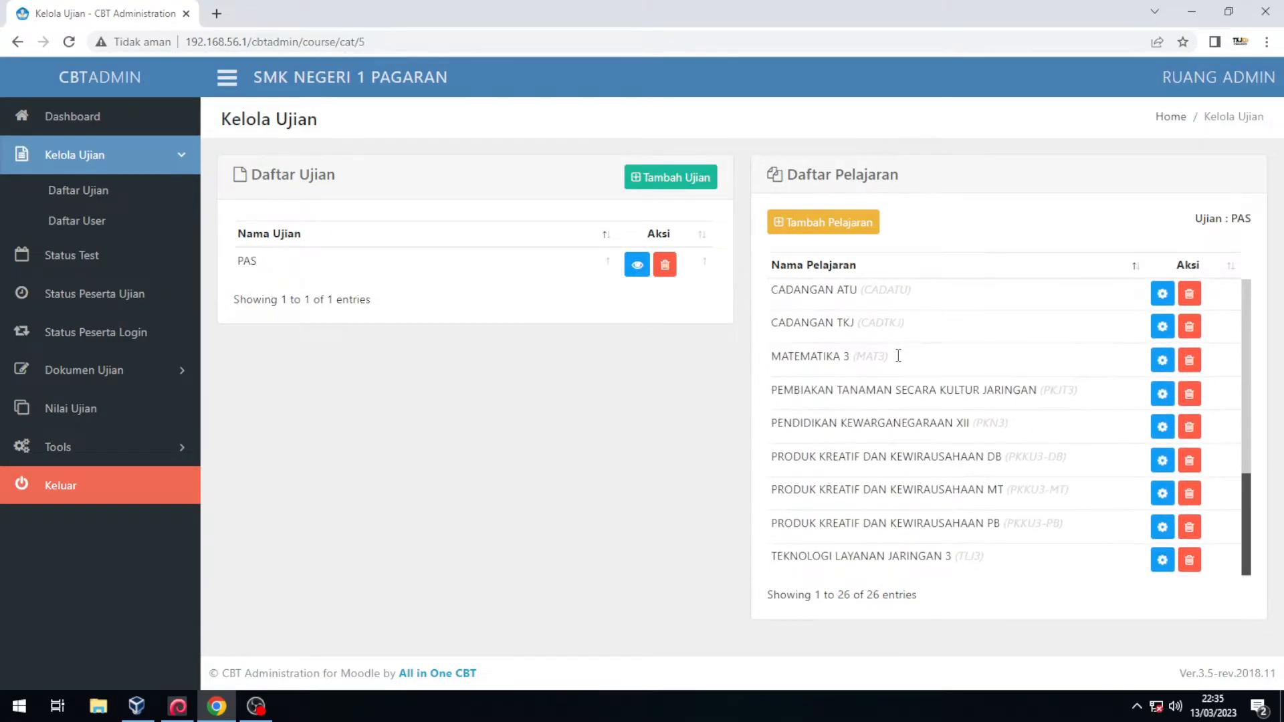
scroll(896, 375, up, 1)
scroll(892, 383, up, 8)
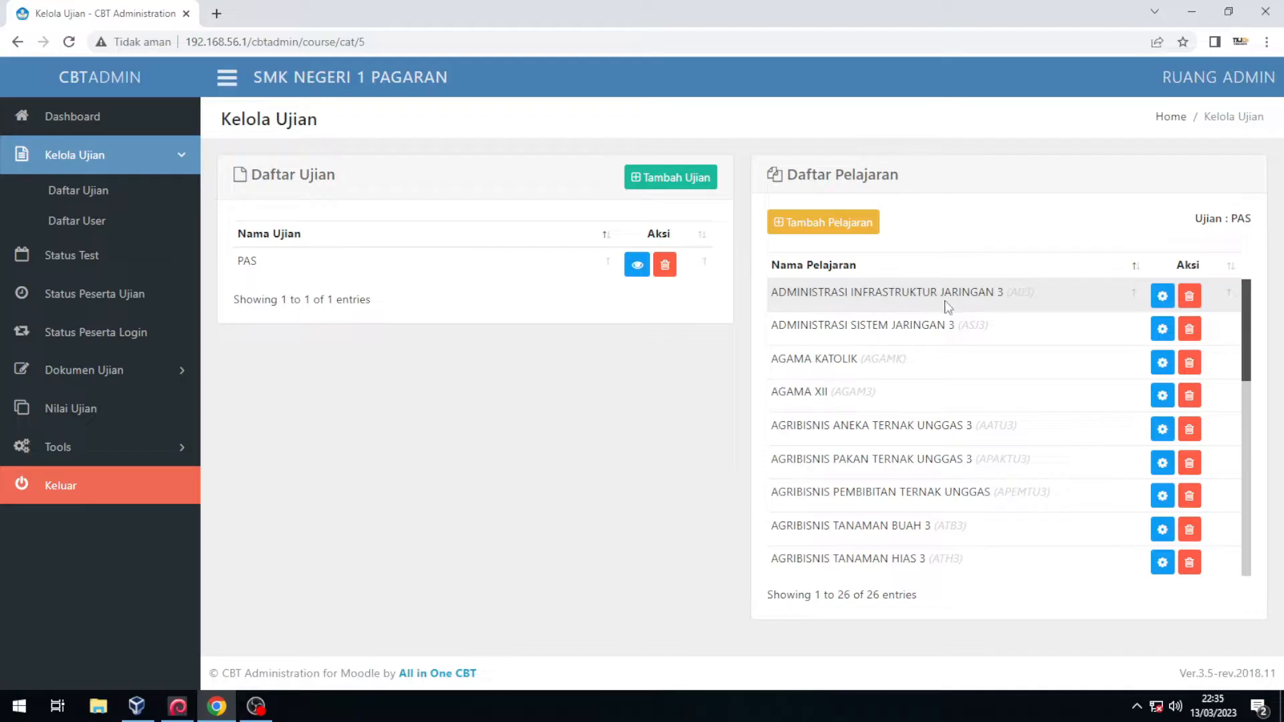
click(1162, 297)
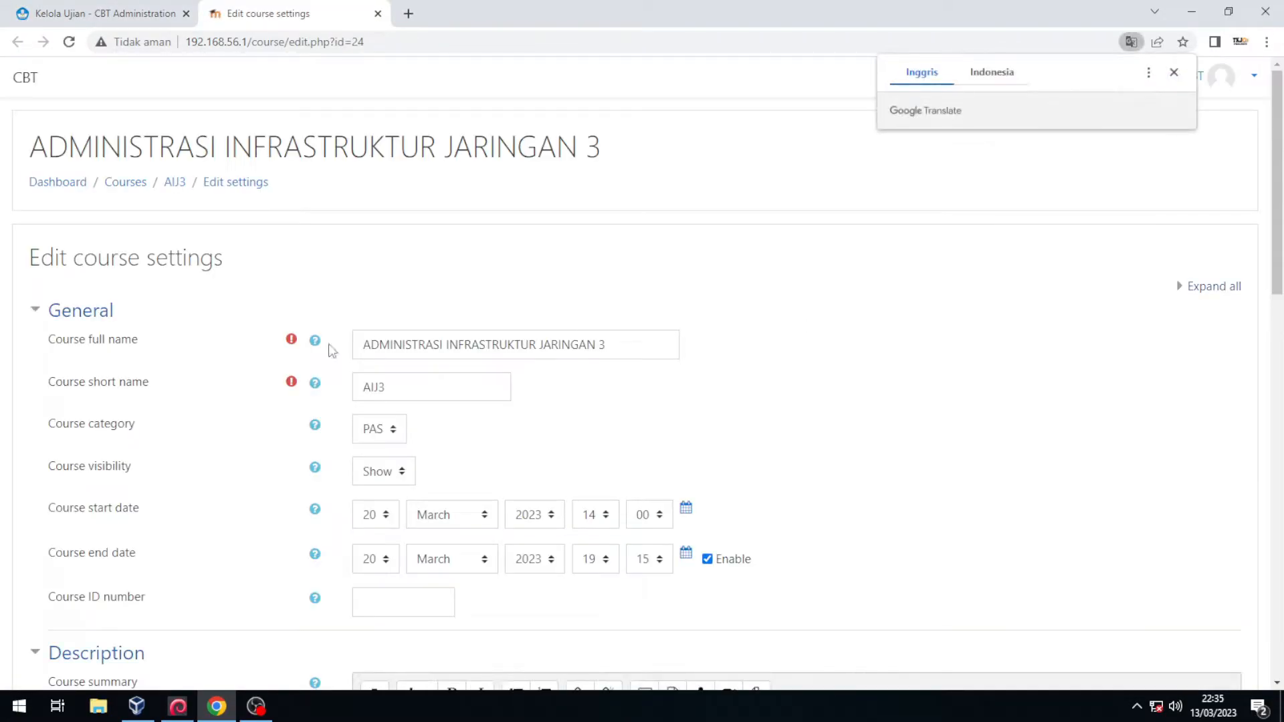
scroll(298, 388, down, 14)
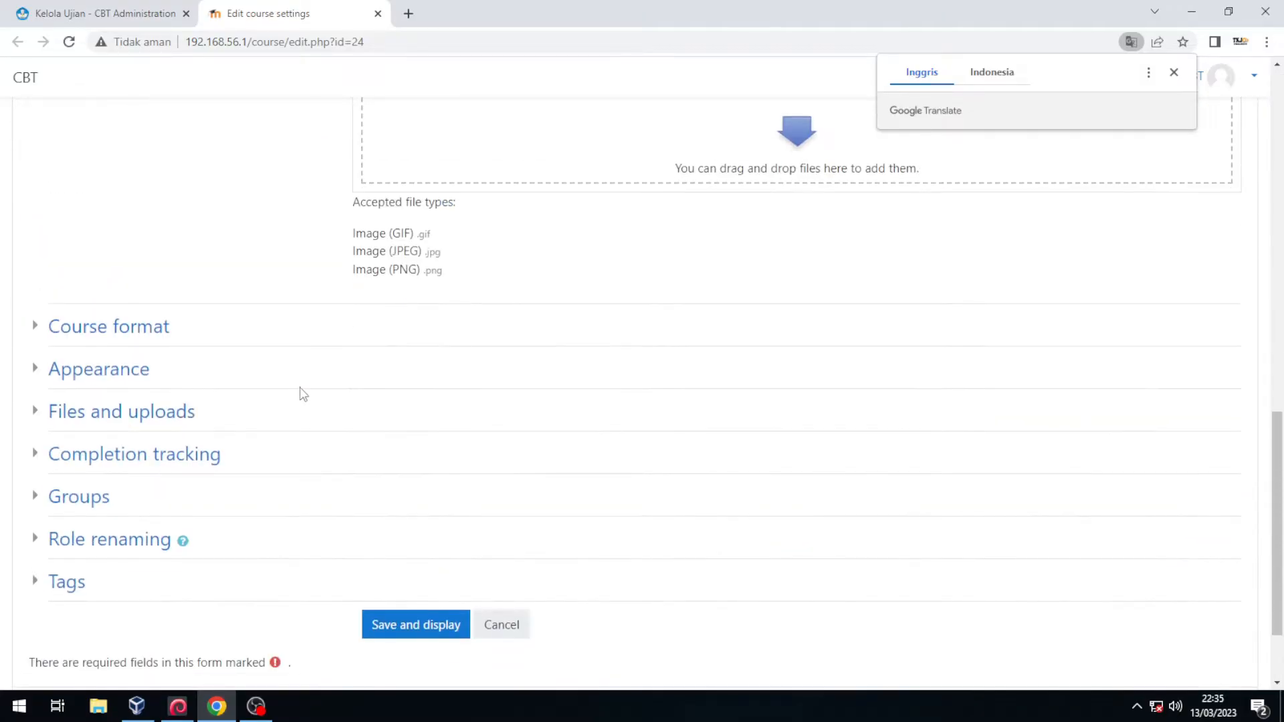
click(411, 626)
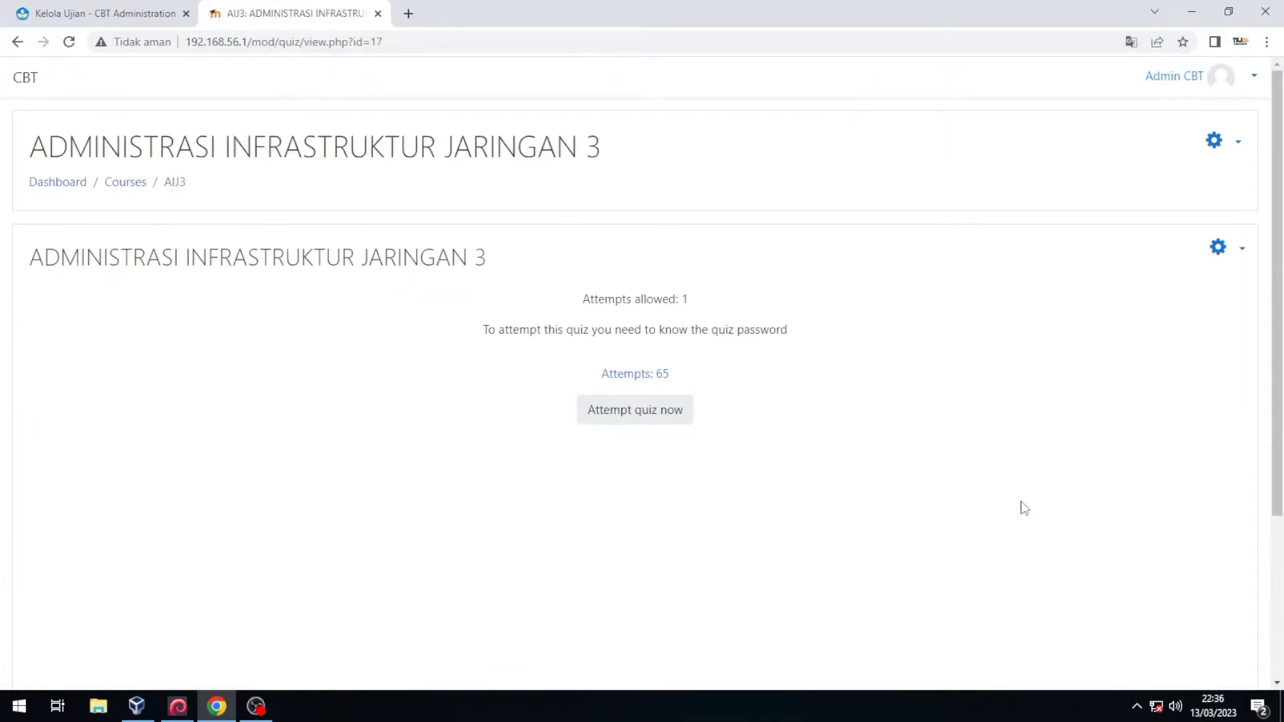
Open the timing settings of the ADMINISTRASI INFRASTRUKTUR JARINGAN 3 quiz for editing and enable its opening date
click(1240, 249)
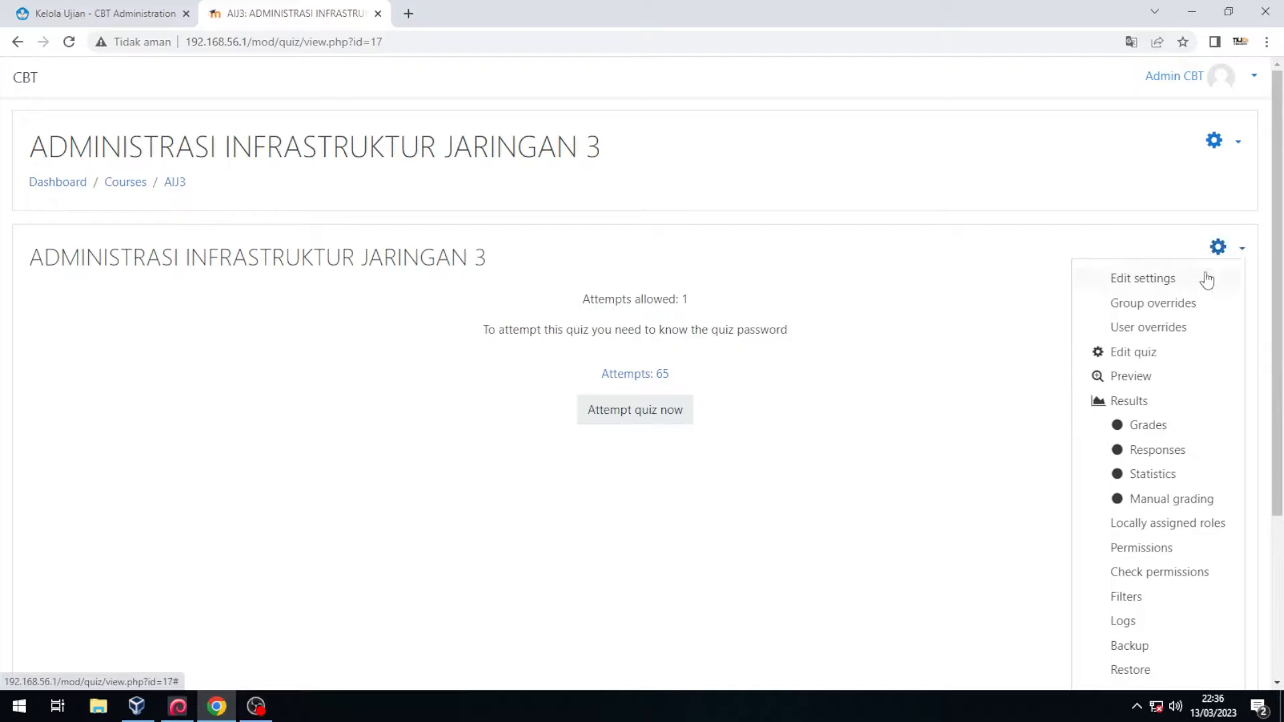
click(1151, 279)
scroll(451, 439, down, 6)
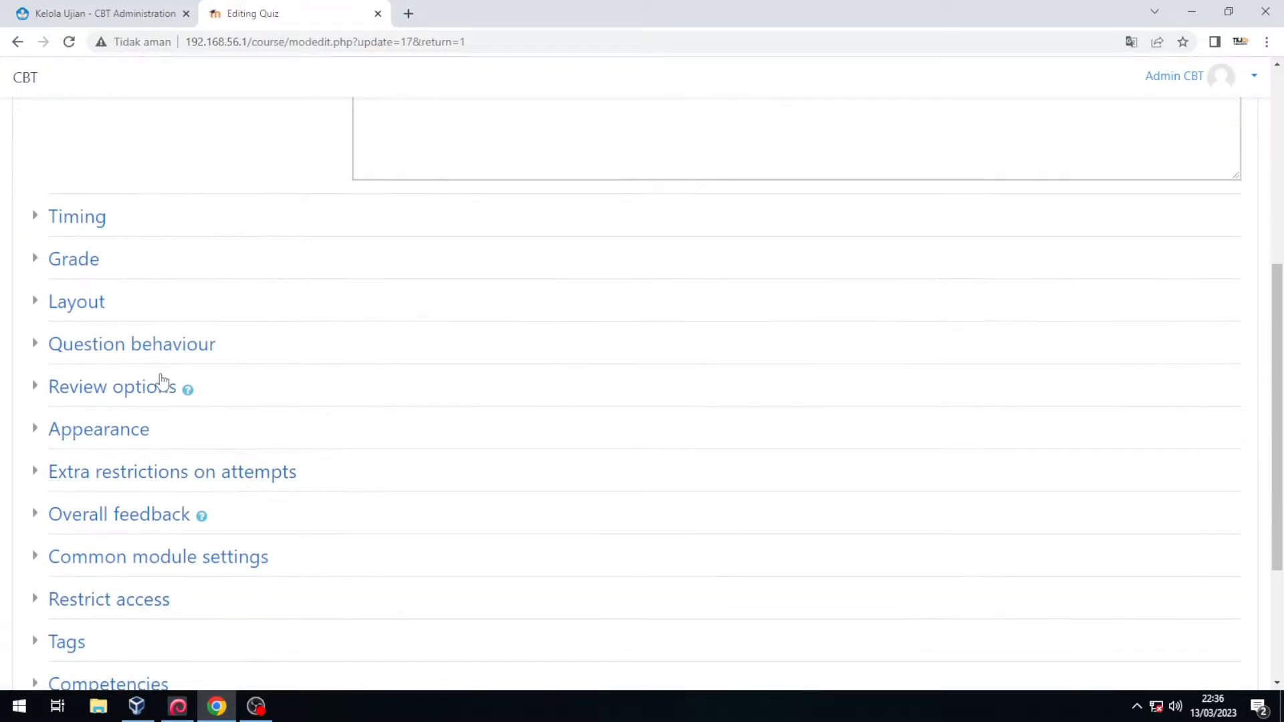
click(79, 219)
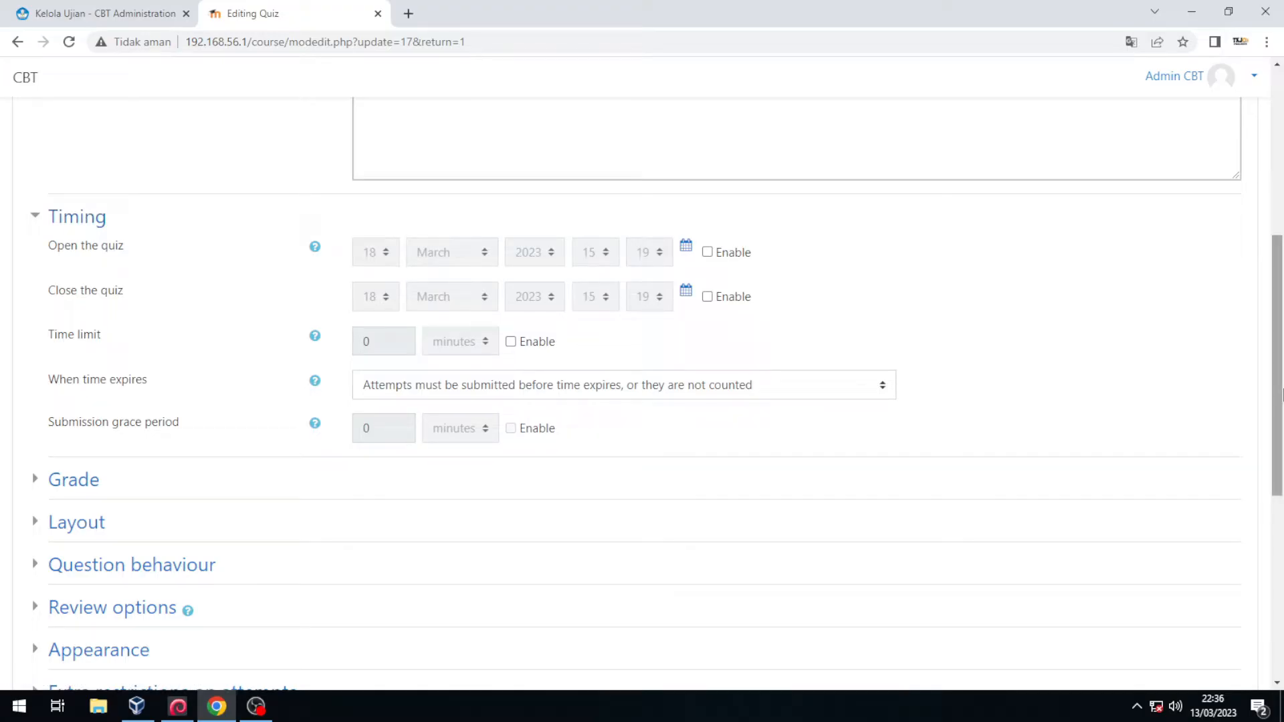
click(708, 252)
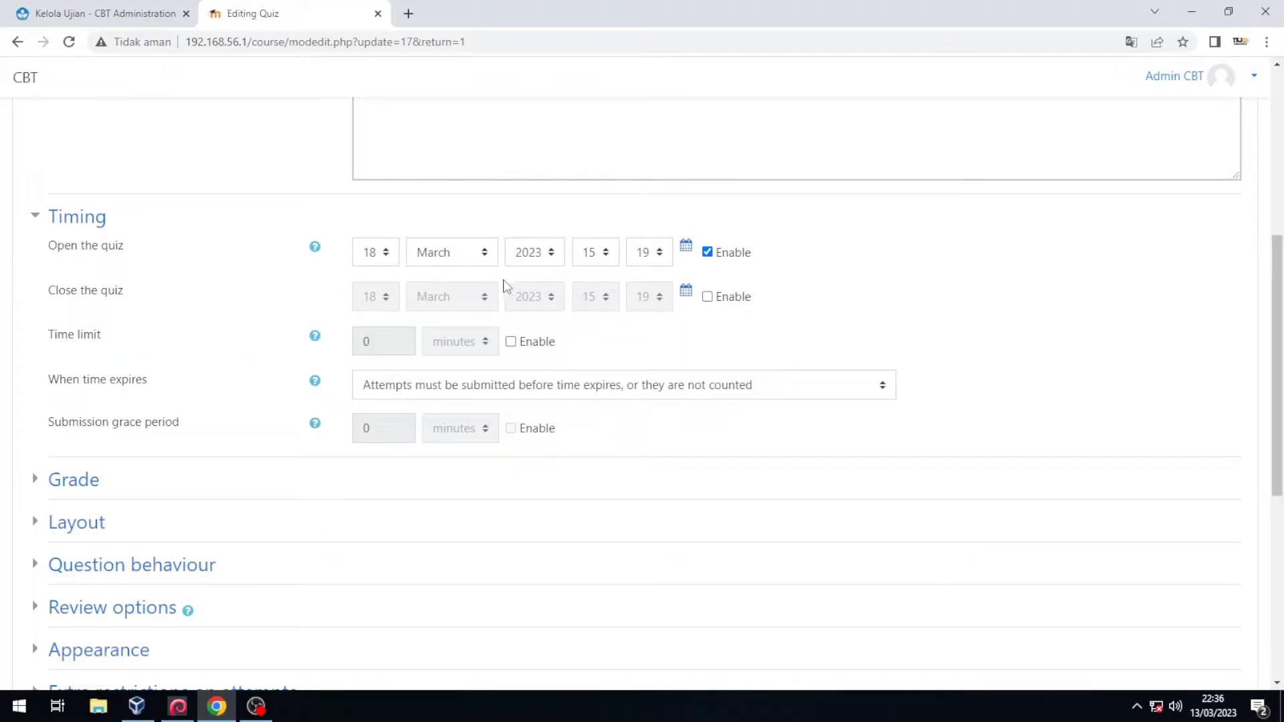
Enable the quiz's closing date, setting the opening hour to 09 and the closing hour to 11
click(708, 297)
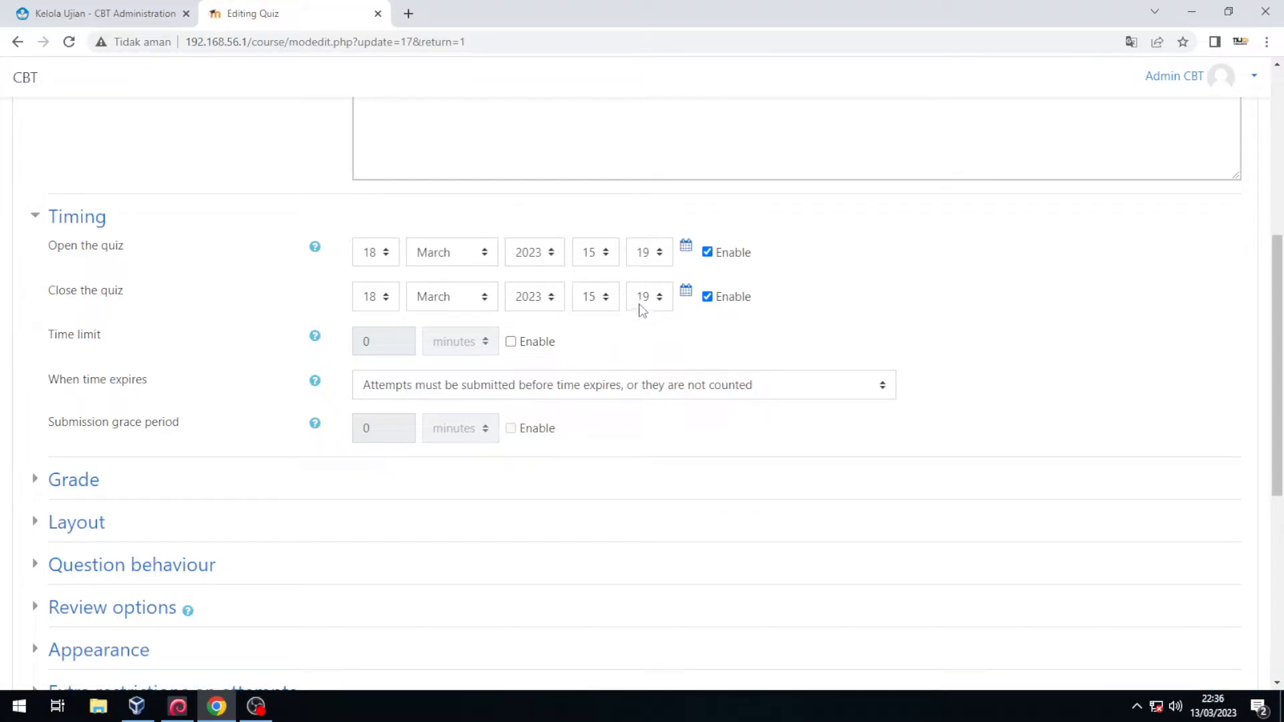
click(605, 299)
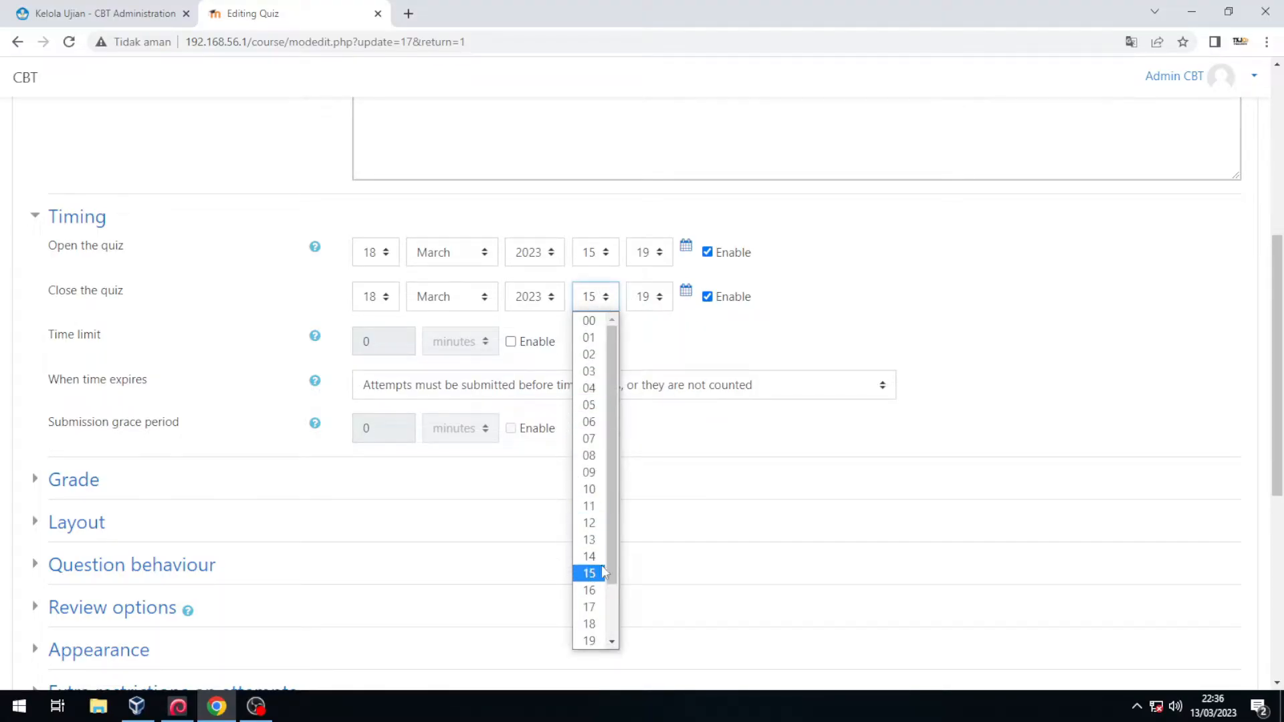
click(604, 252)
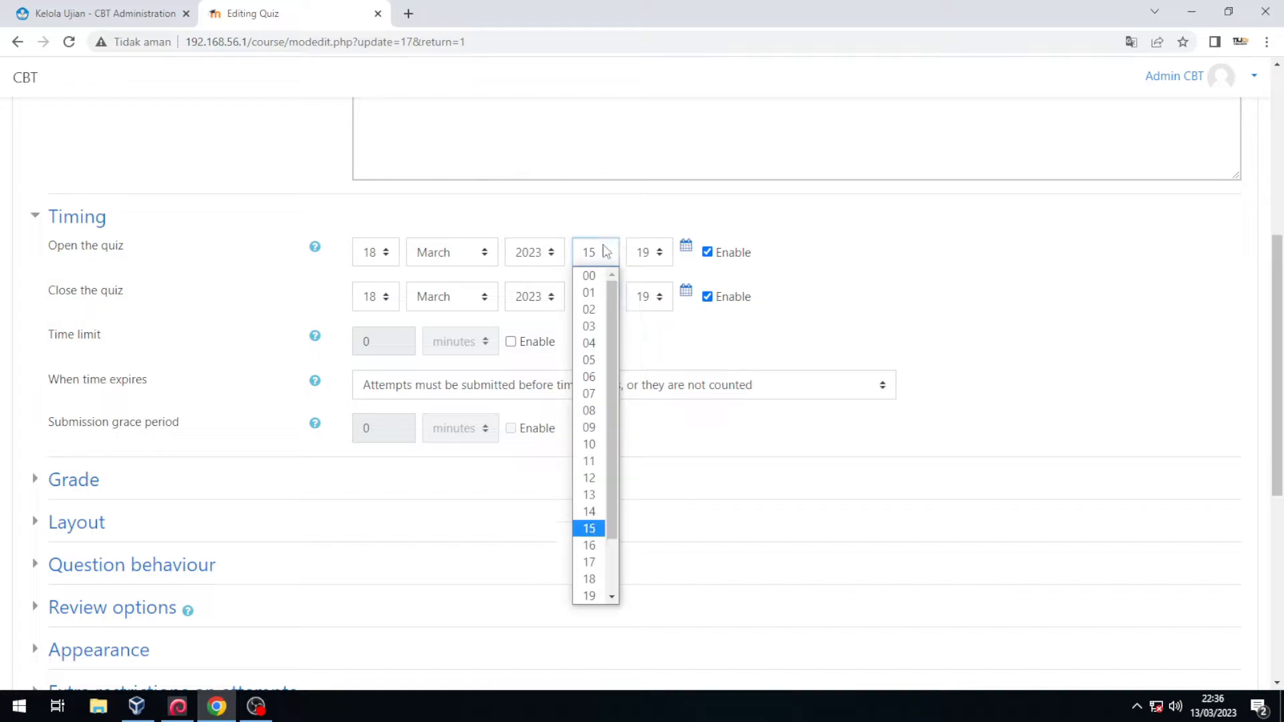
click(590, 427)
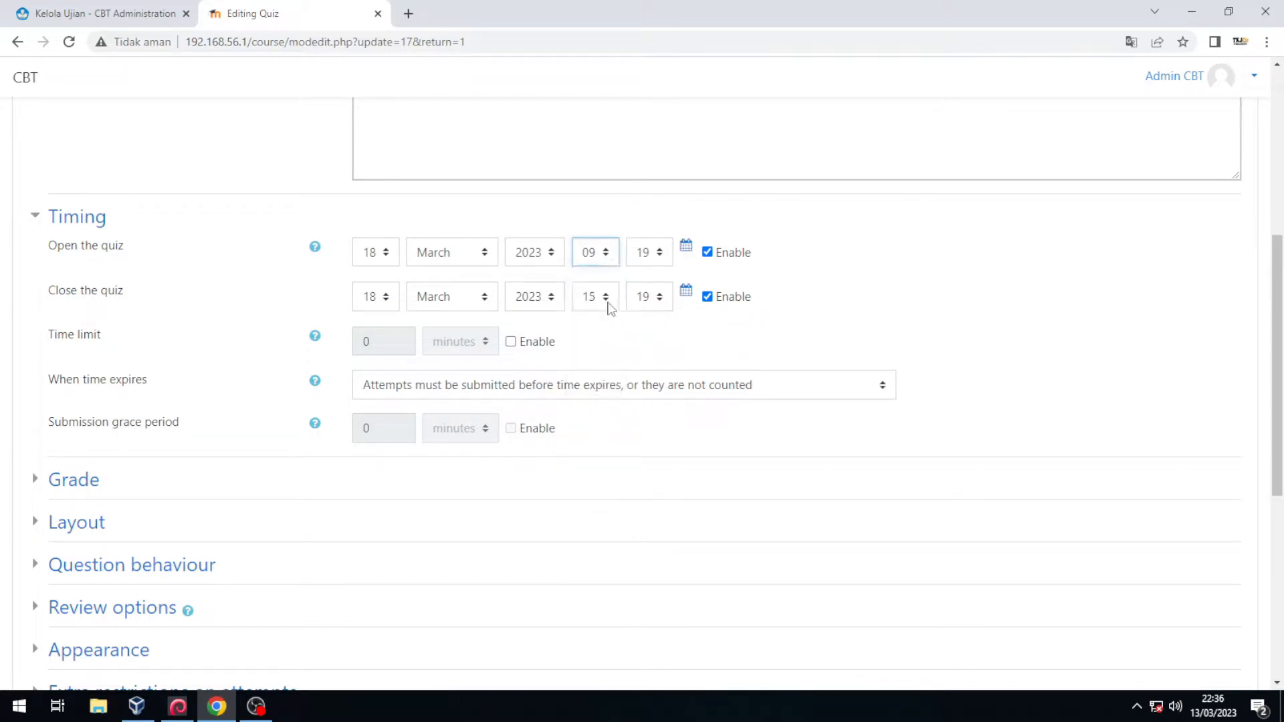
click(606, 298)
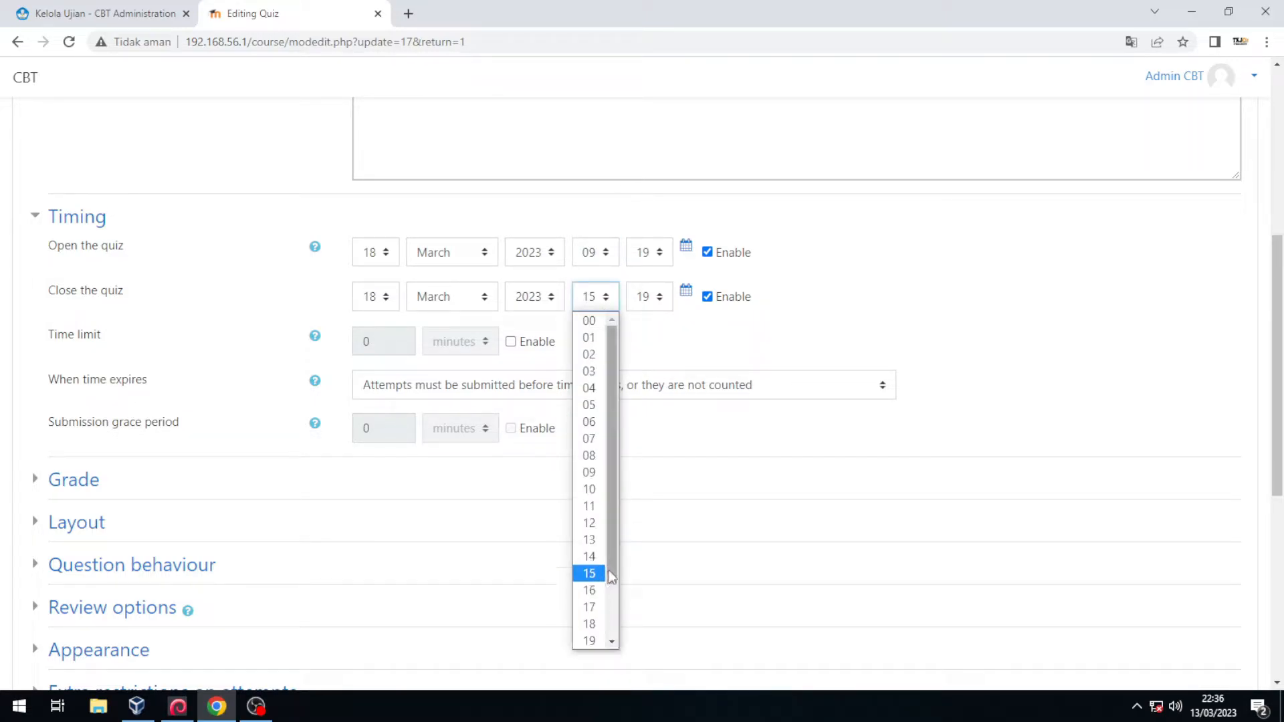
click(591, 507)
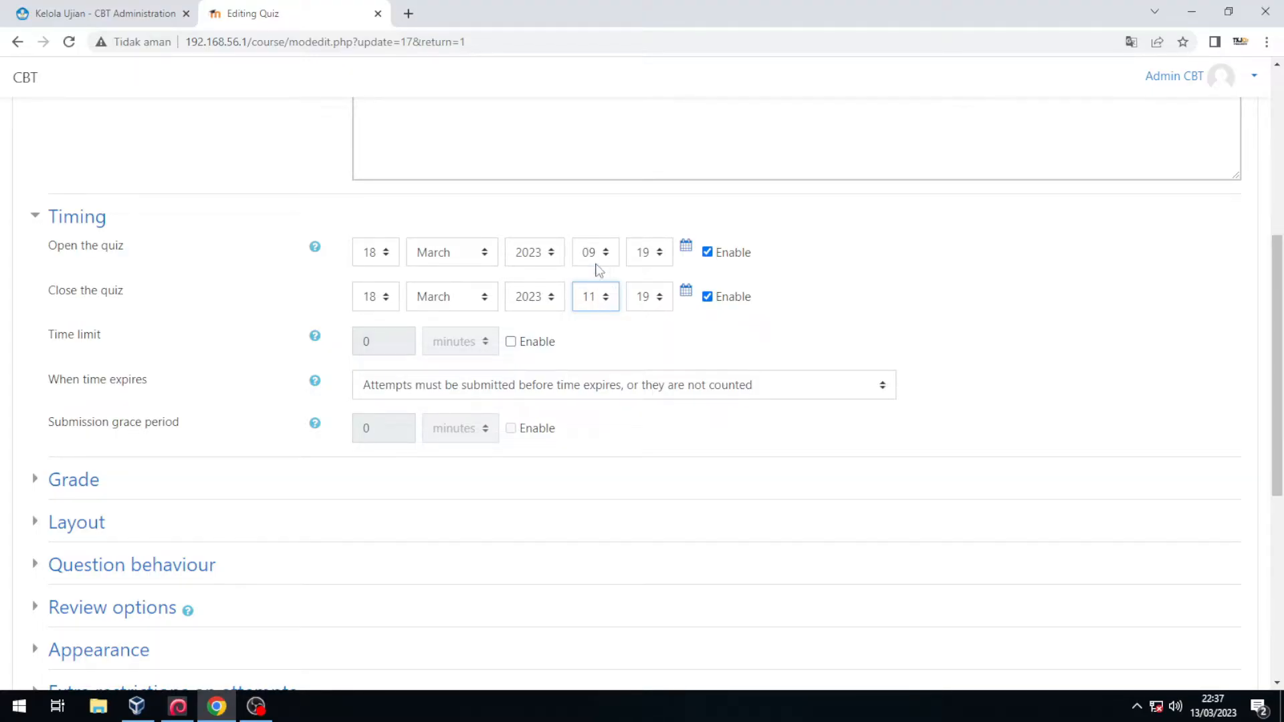
Keep 11 as the closing hour and disable the quiz's closing date
click(608, 304)
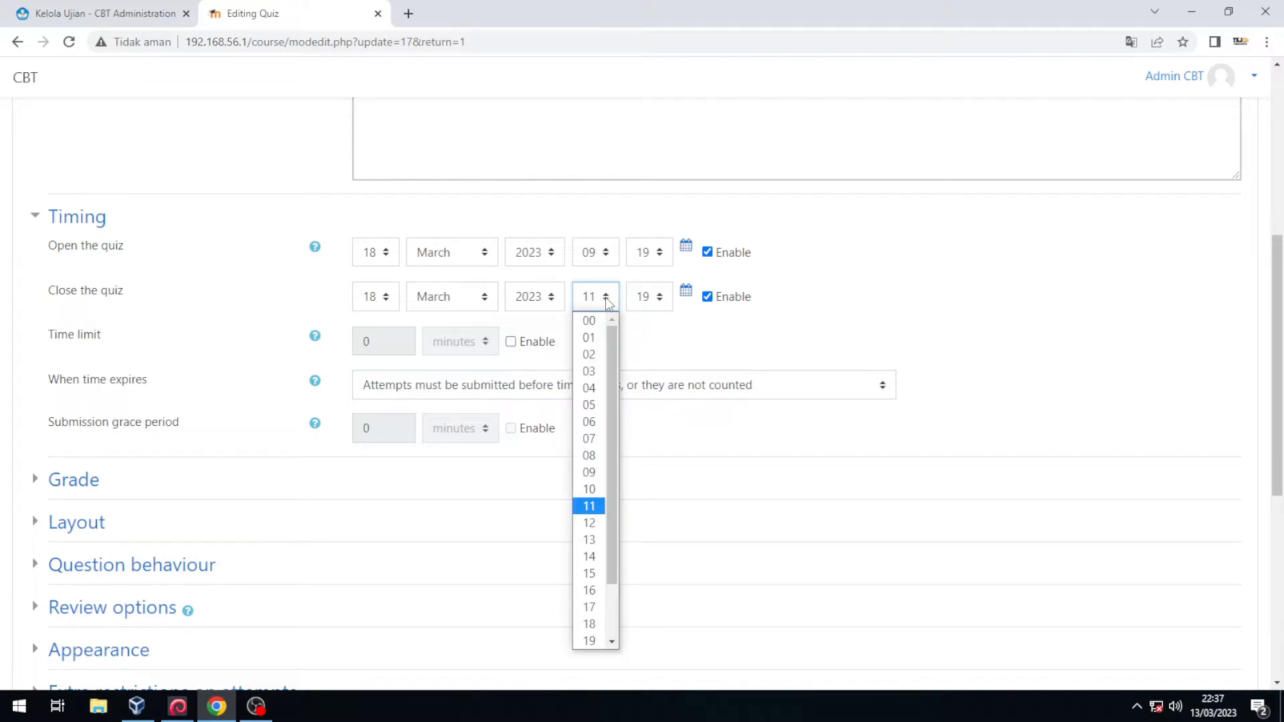
click(591, 506)
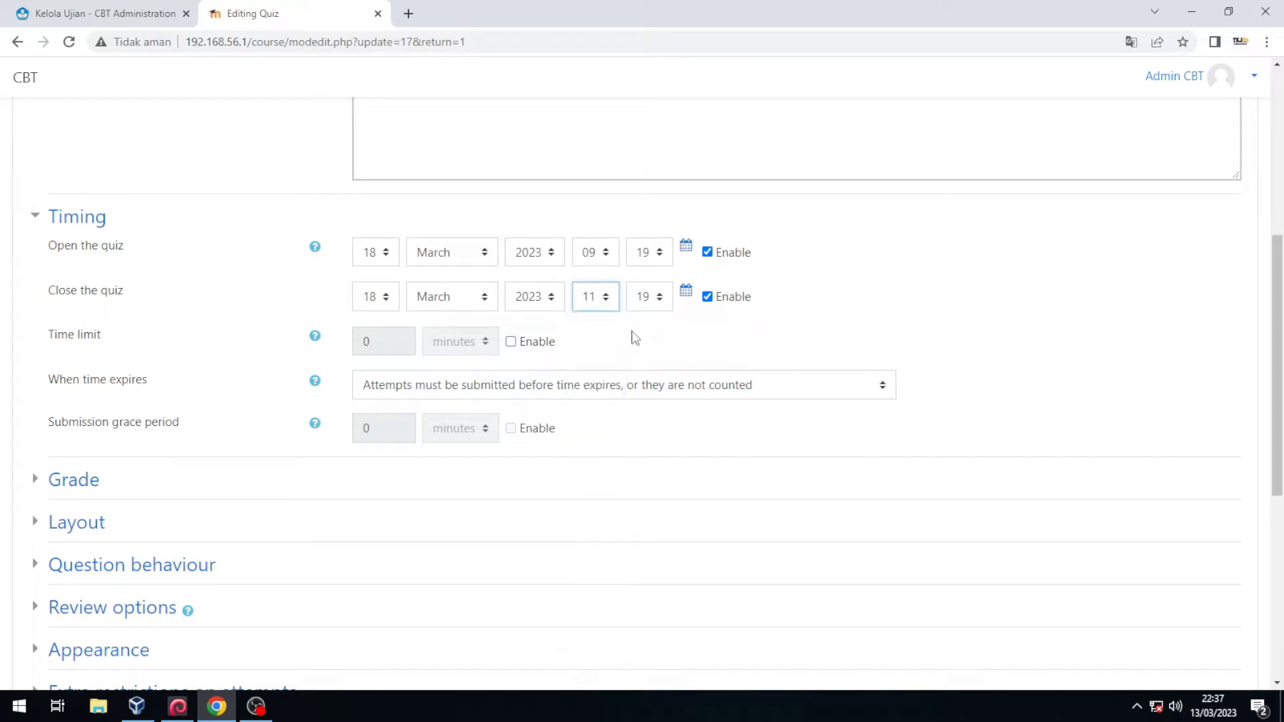
click(660, 301)
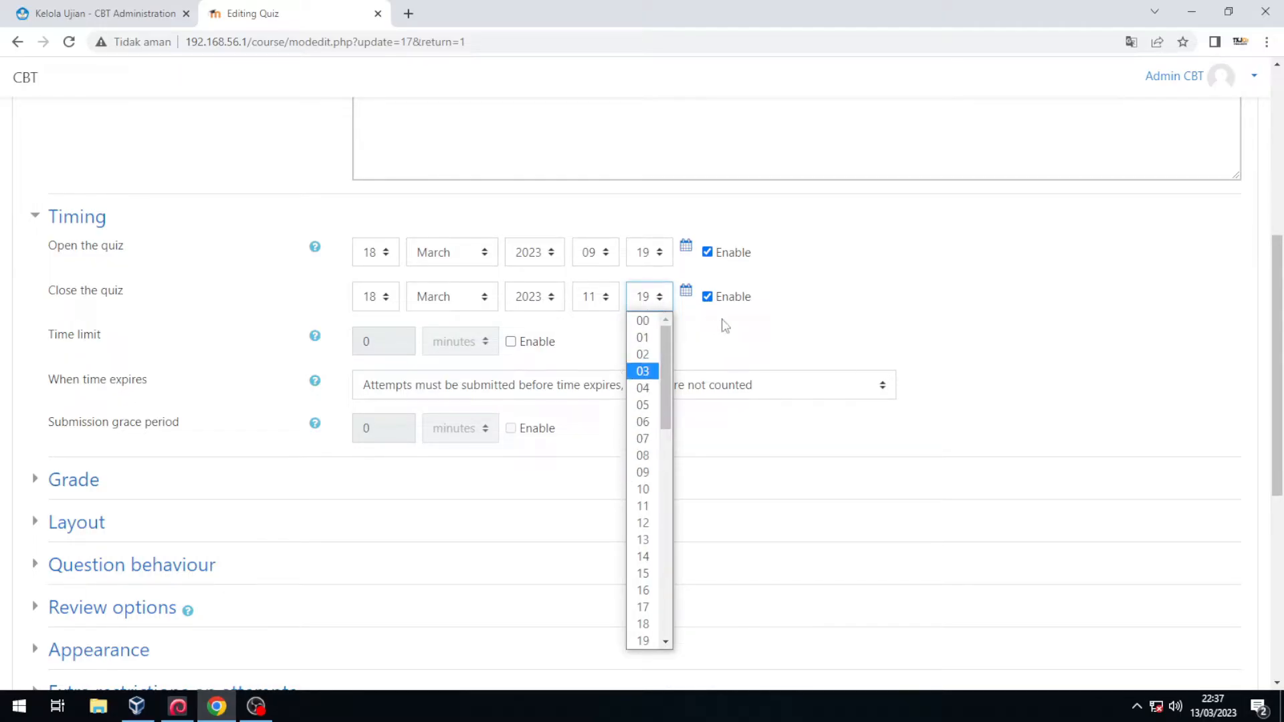
click(707, 296)
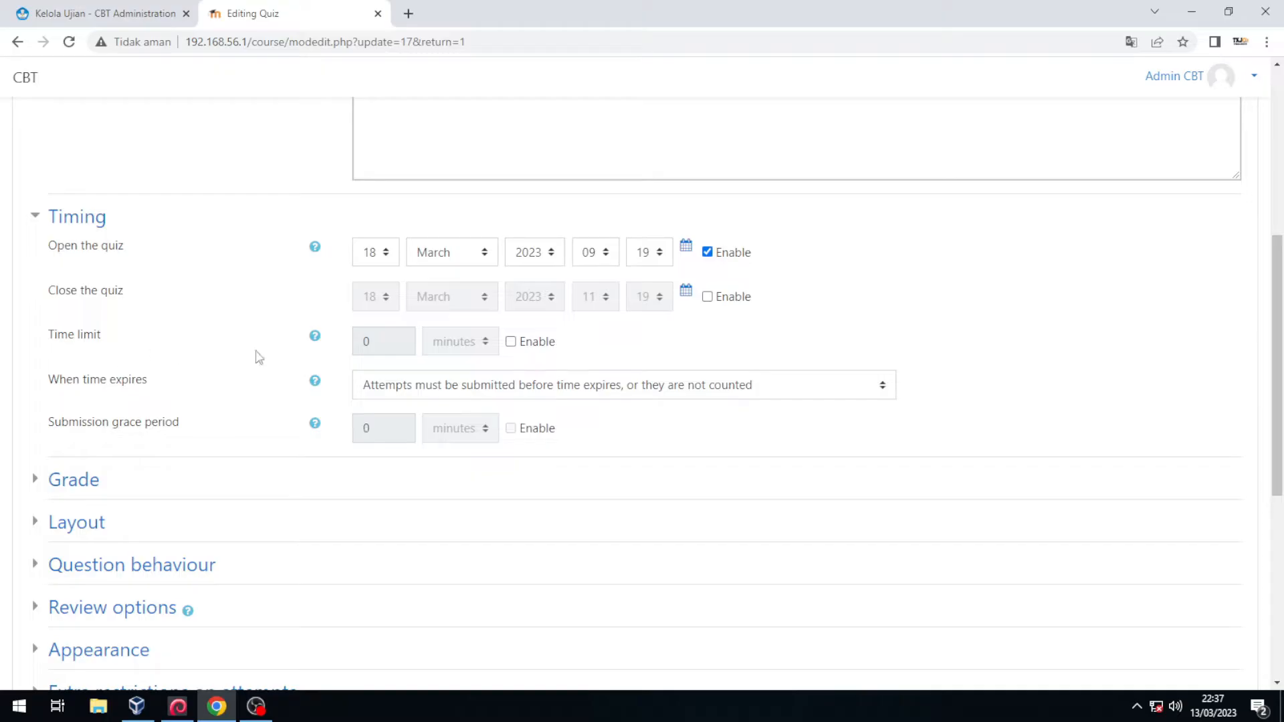
Enable the quiz's time limit and set it to 1 hour
click(513, 341)
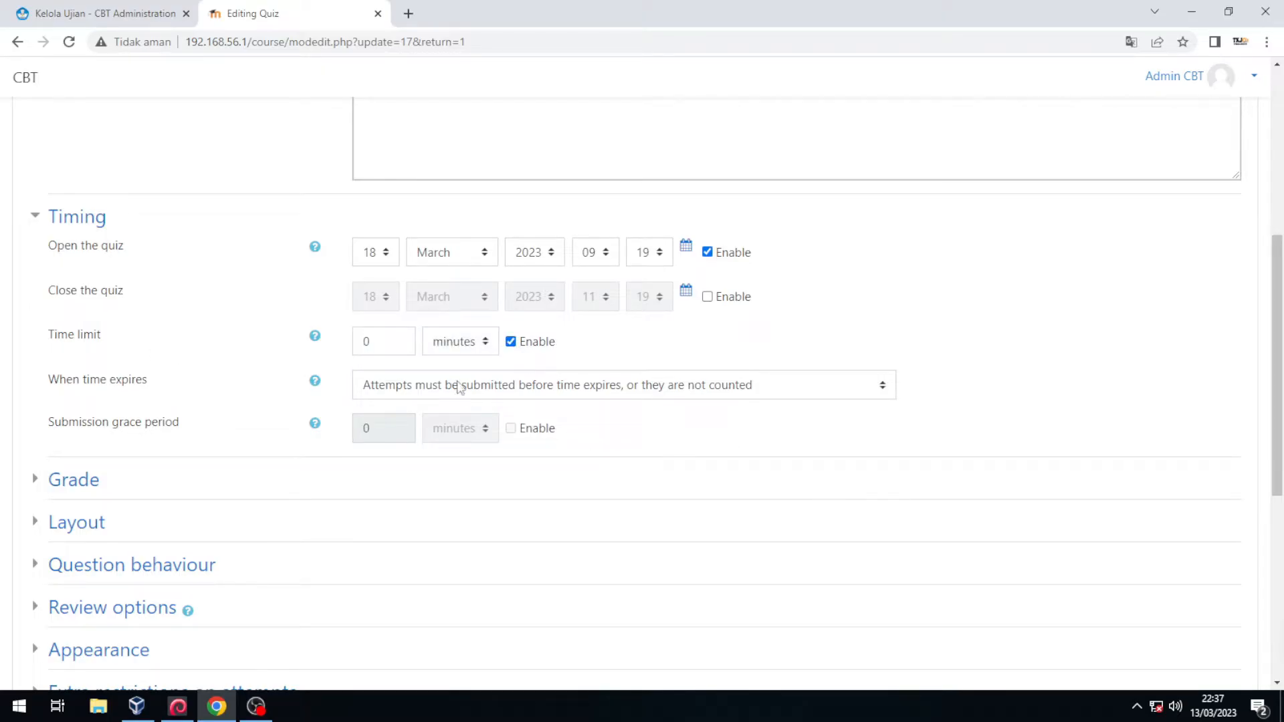
click(483, 344)
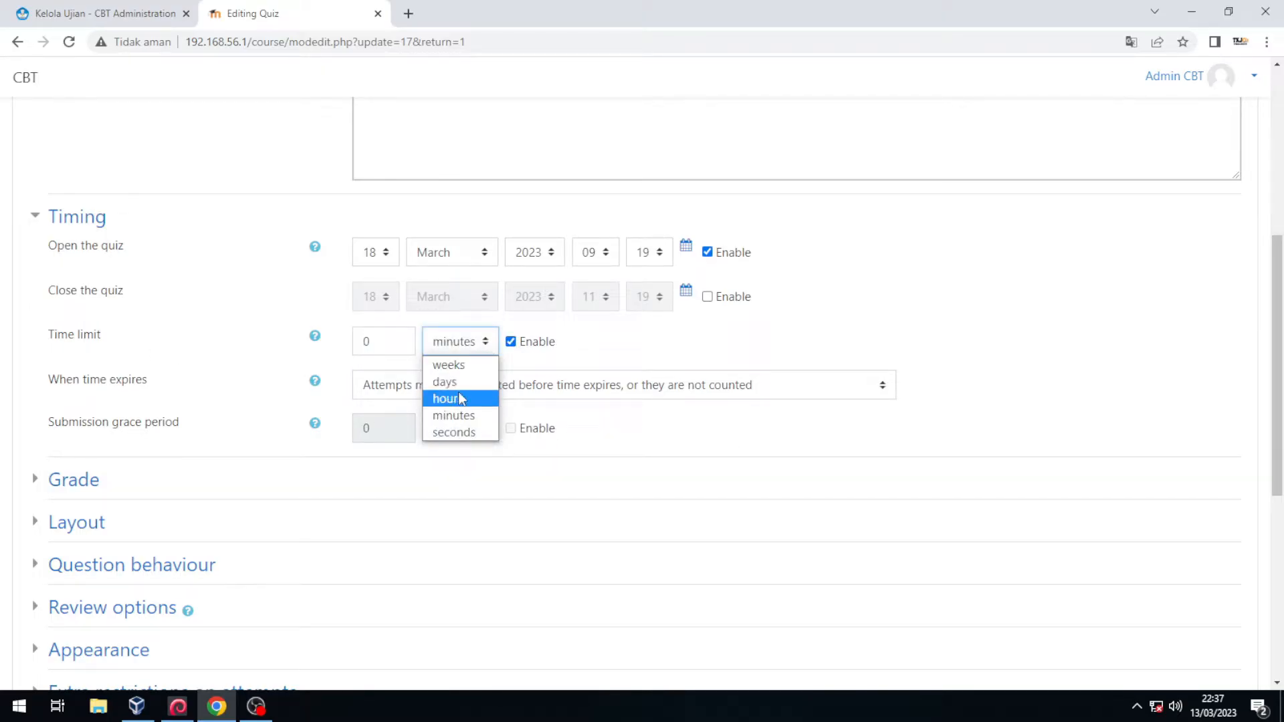
click(448, 399)
key(shift+Tab)
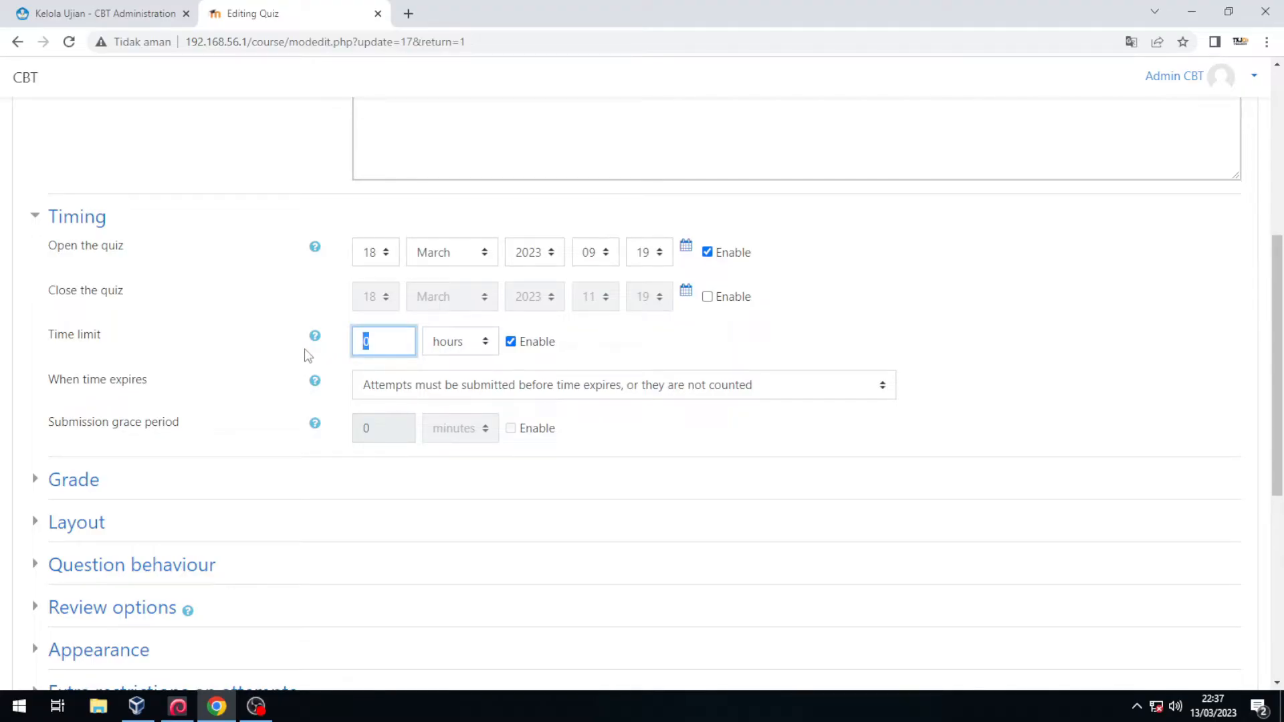
text(1)
Try the automatic-submission and grace-period options for time expiry, and return to "Attempts must be submitted before time expires, or they are not counted"
click(774, 386)
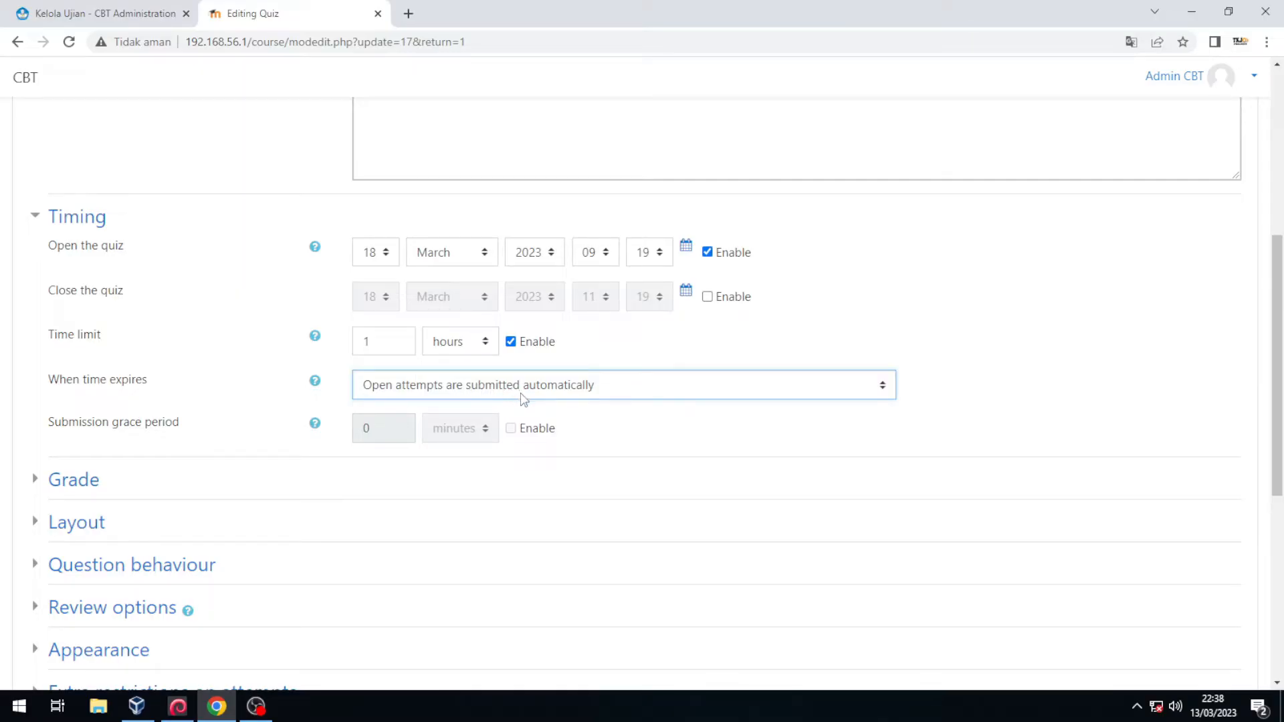
click(441, 394)
click(473, 429)
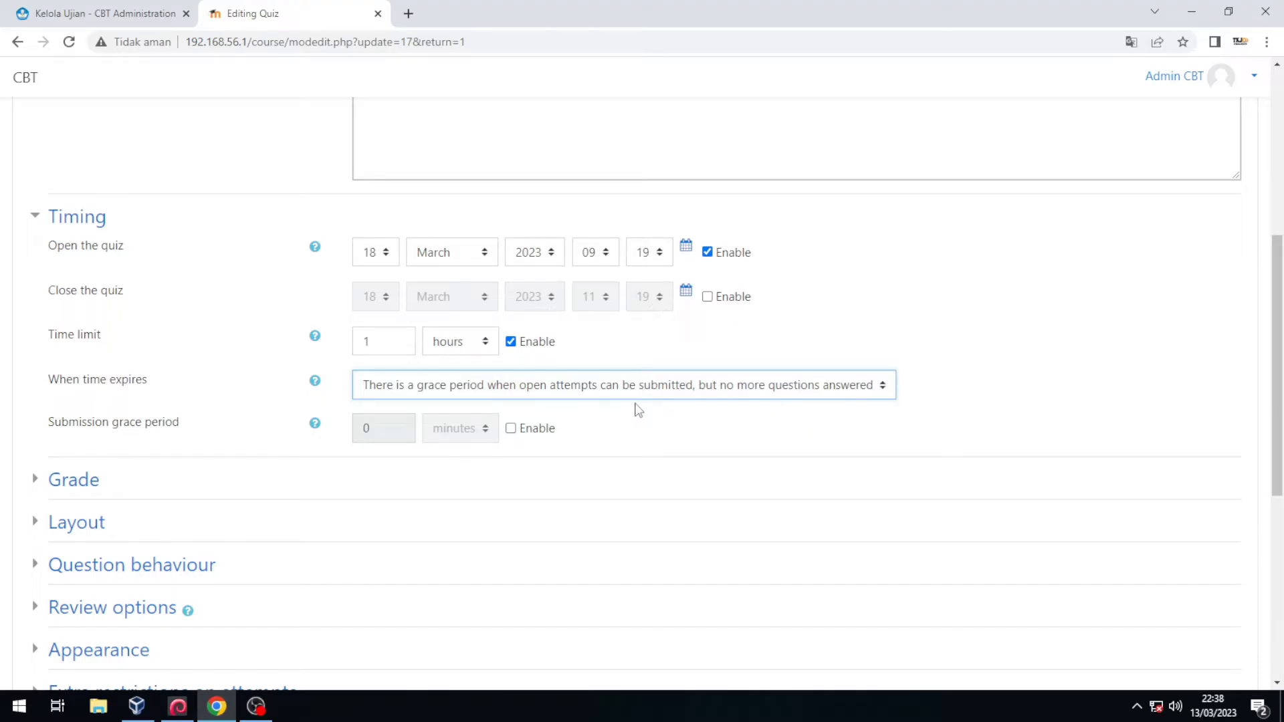
click(507, 393)
click(498, 444)
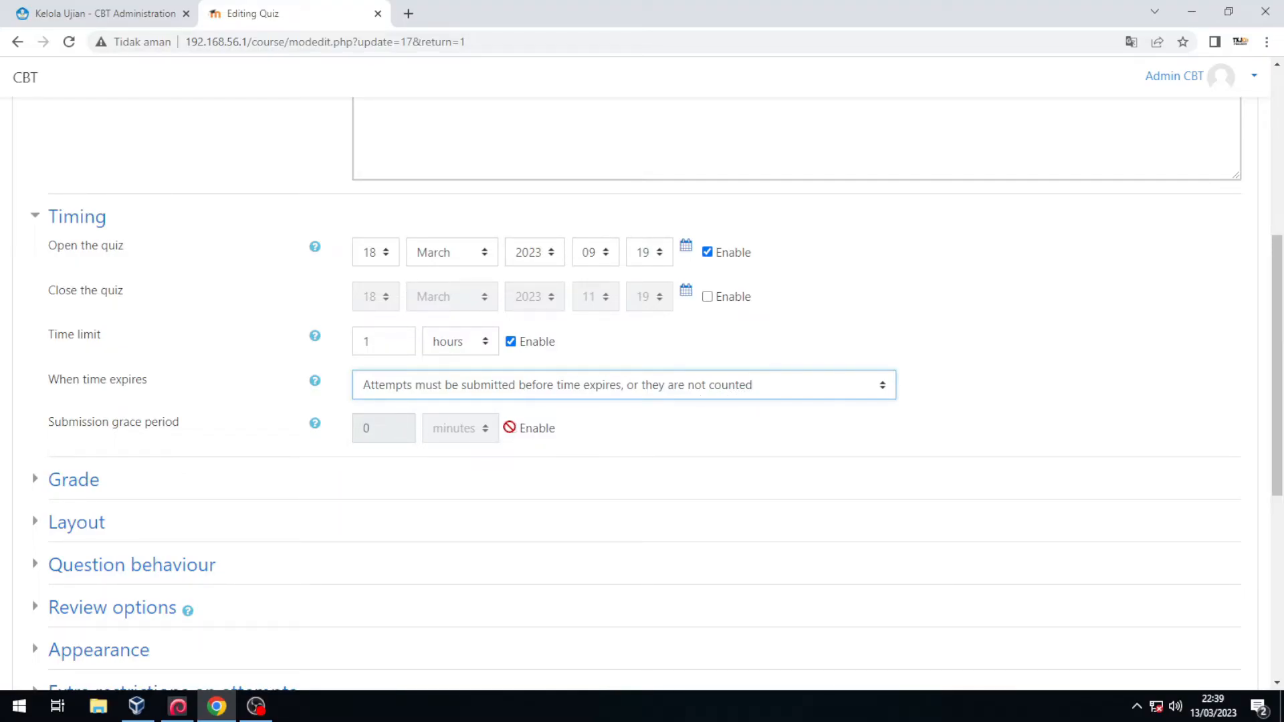
Expand the quiz's grade settings, try 2 allowed attempts, and return the attempts allowed to 1
scroll(628, 466, down, 1)
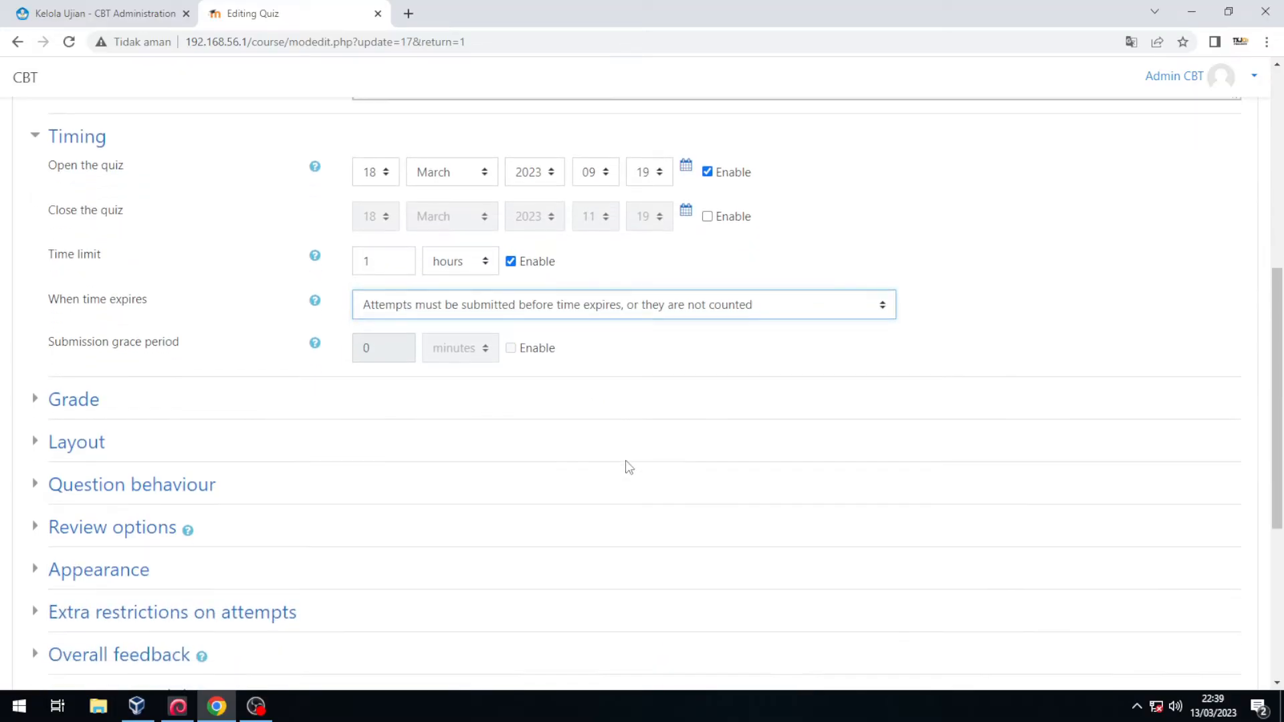
click(79, 403)
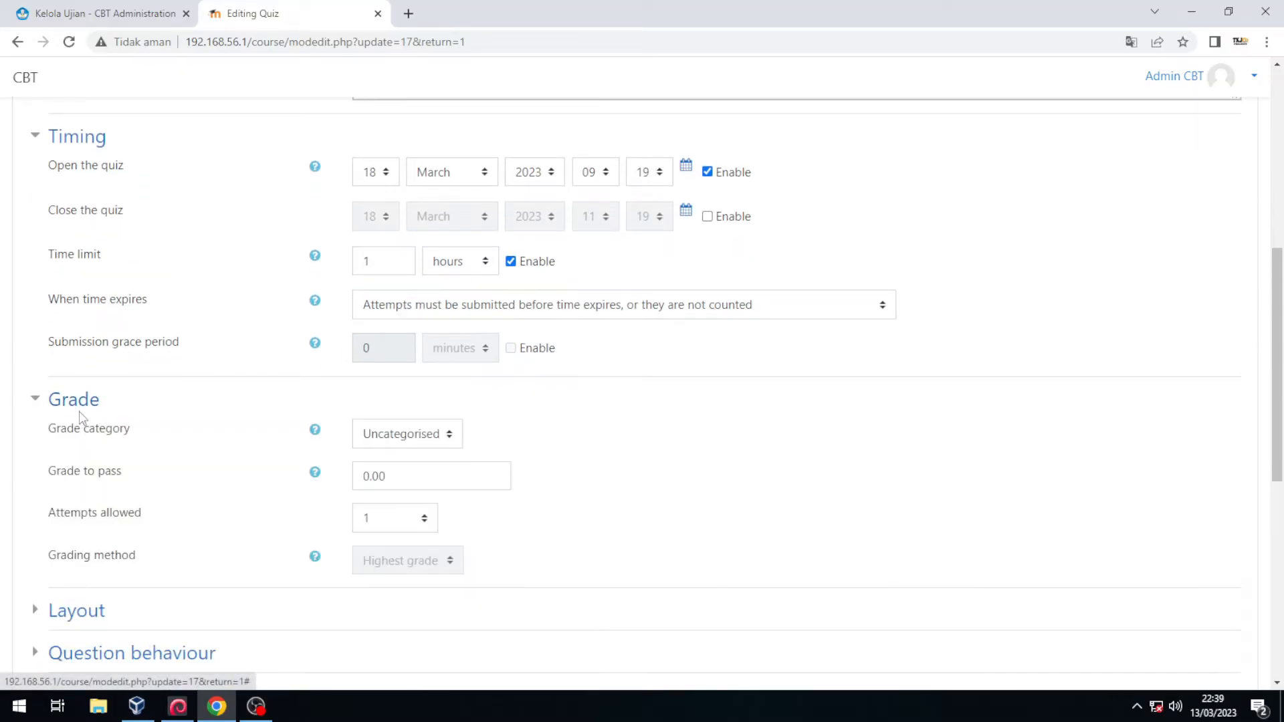
click(421, 521)
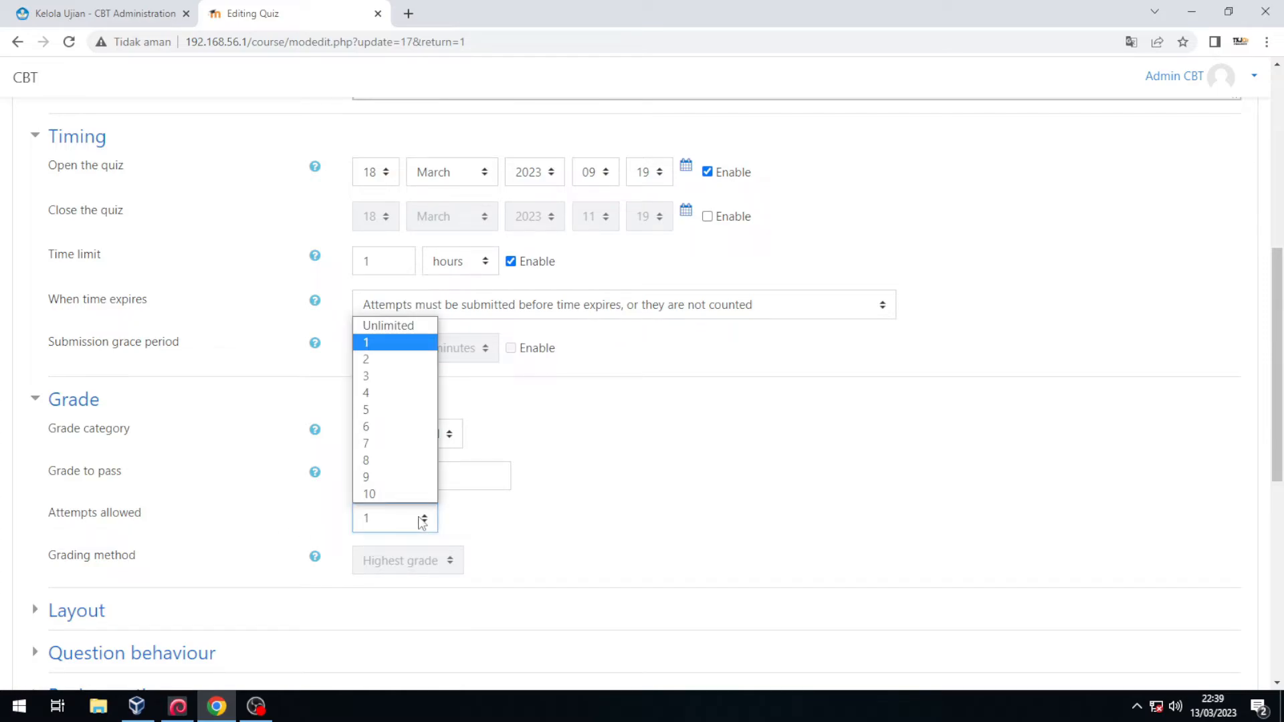
click(368, 360)
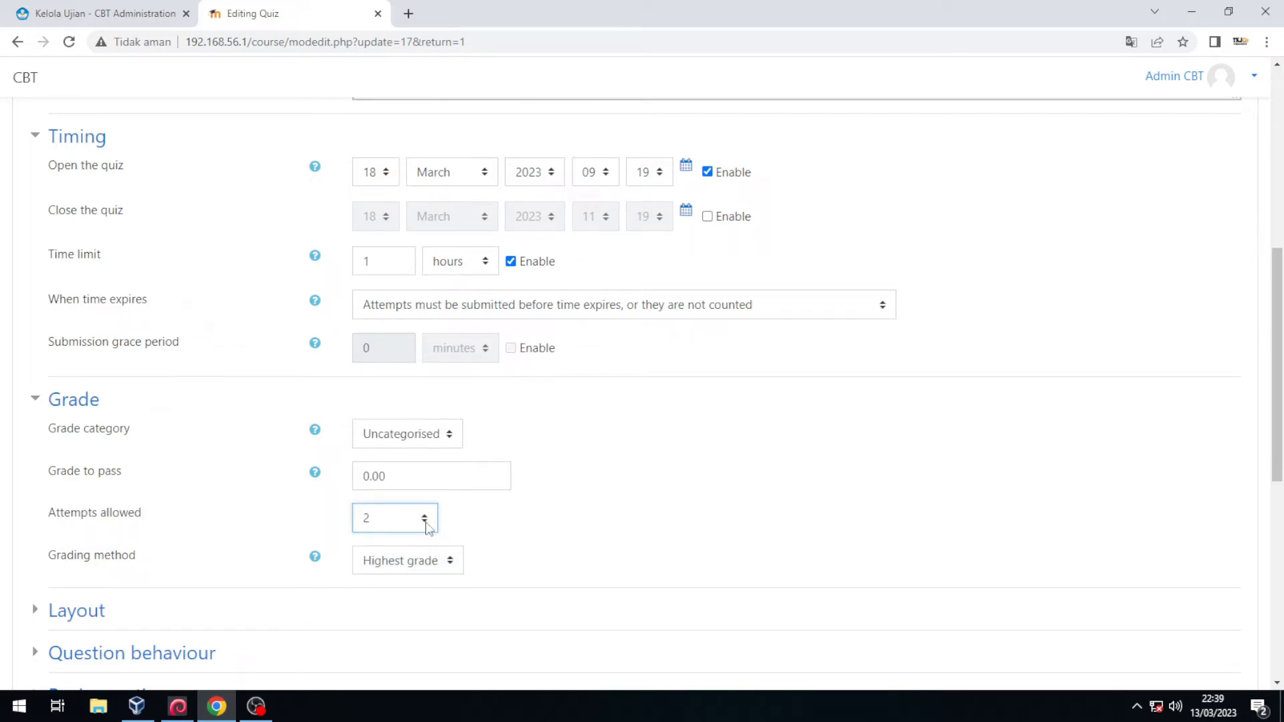
click(424, 519)
click(382, 343)
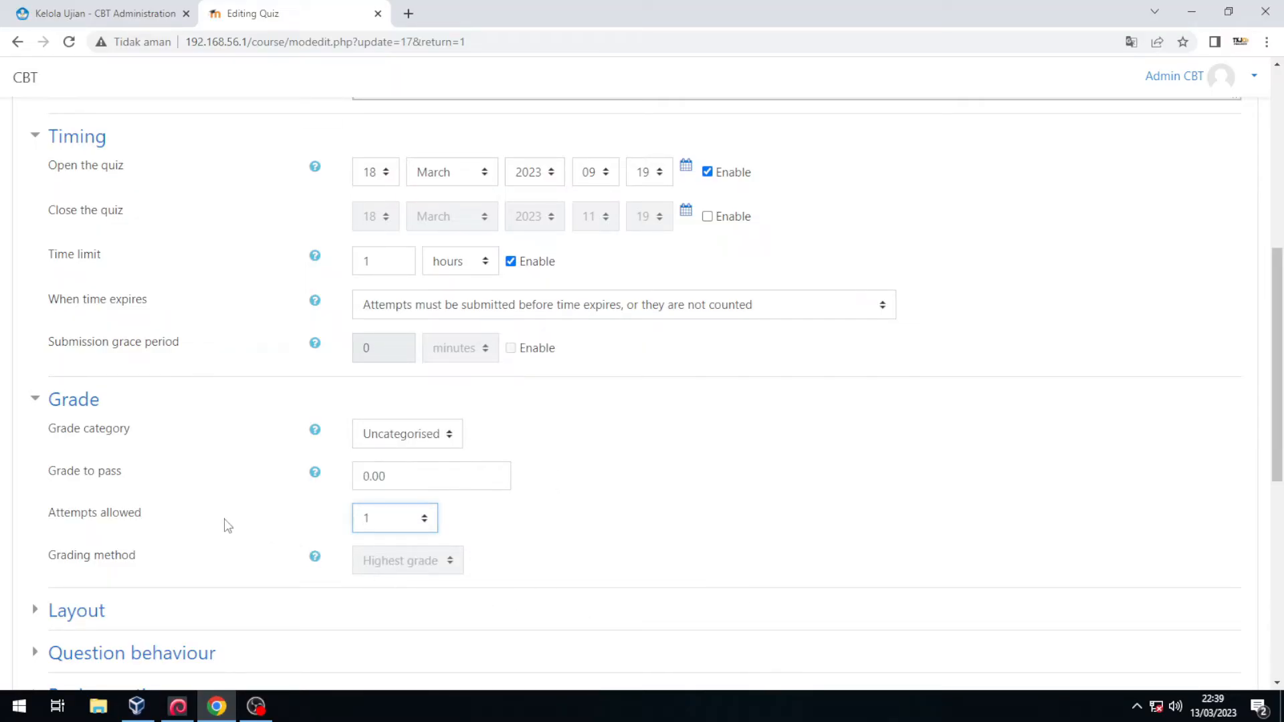
Set the quiz's allowed attempts to 2, and raise them to 3
click(388, 526)
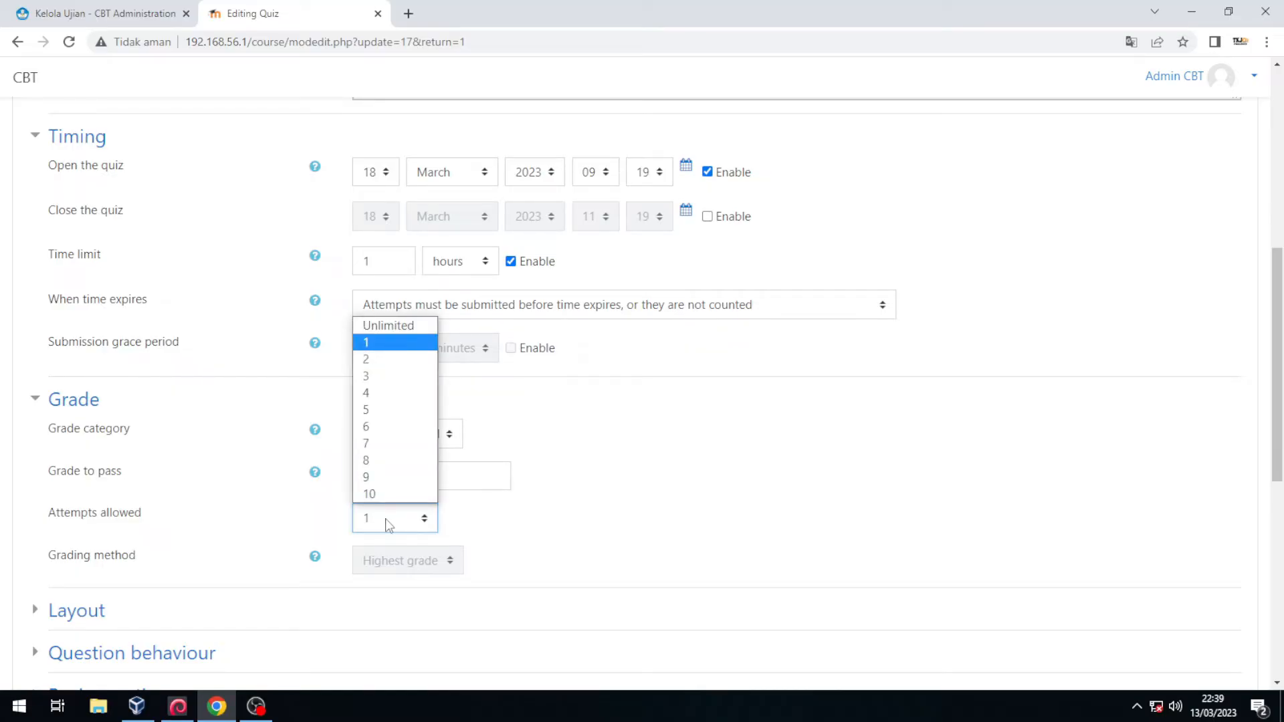
click(369, 359)
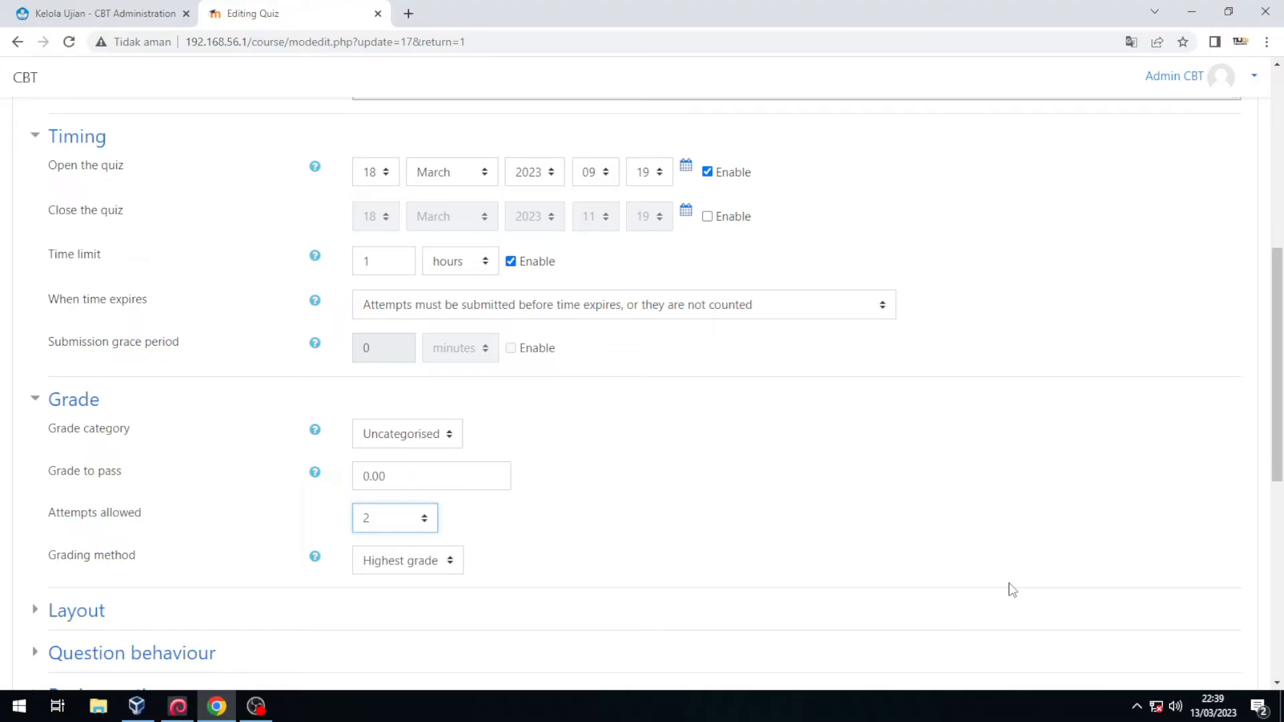
click(392, 529)
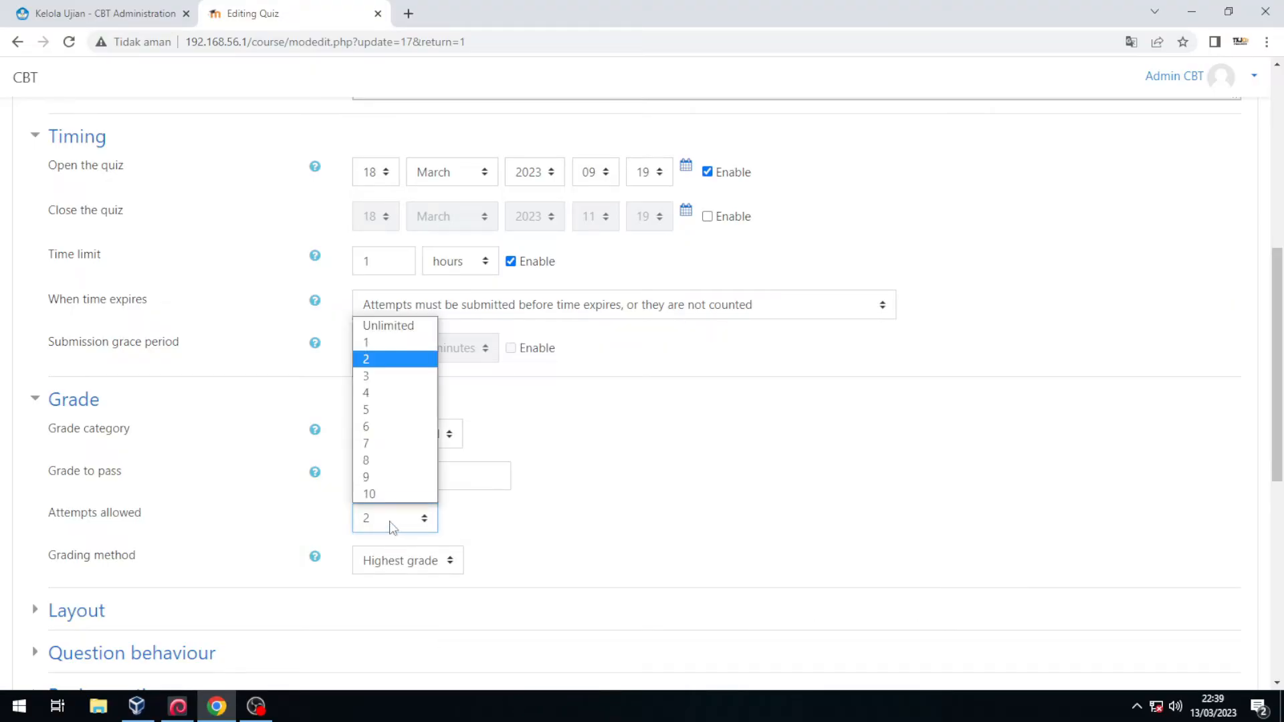
click(393, 376)
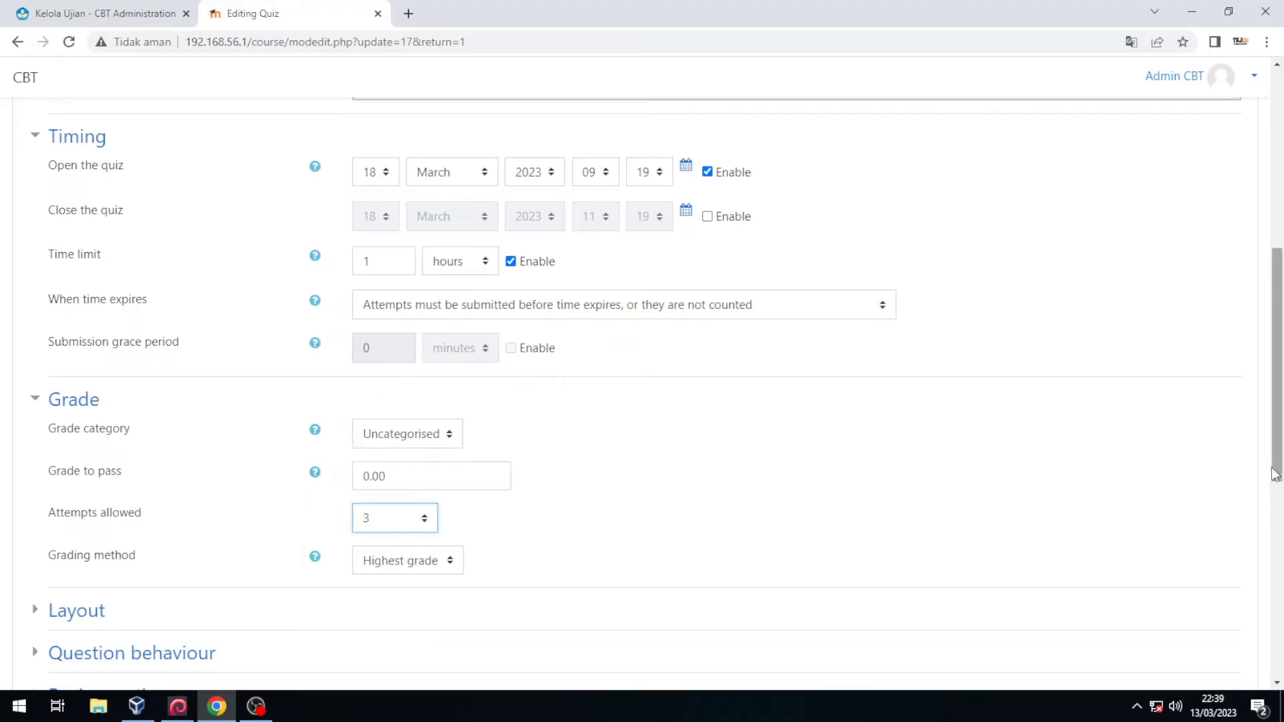
Recheck the grade settings, and save the quiz and display its page
scroll(771, 453, down, 5)
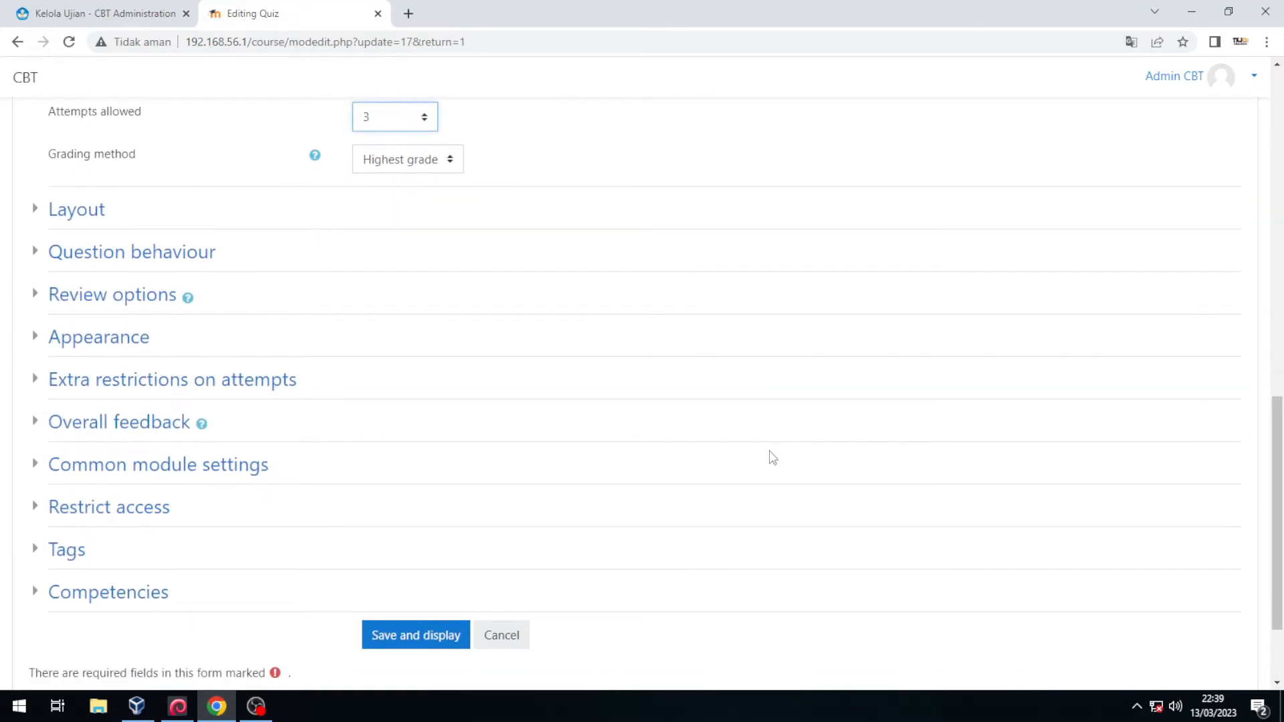
scroll(772, 457, down, 2)
click(400, 507)
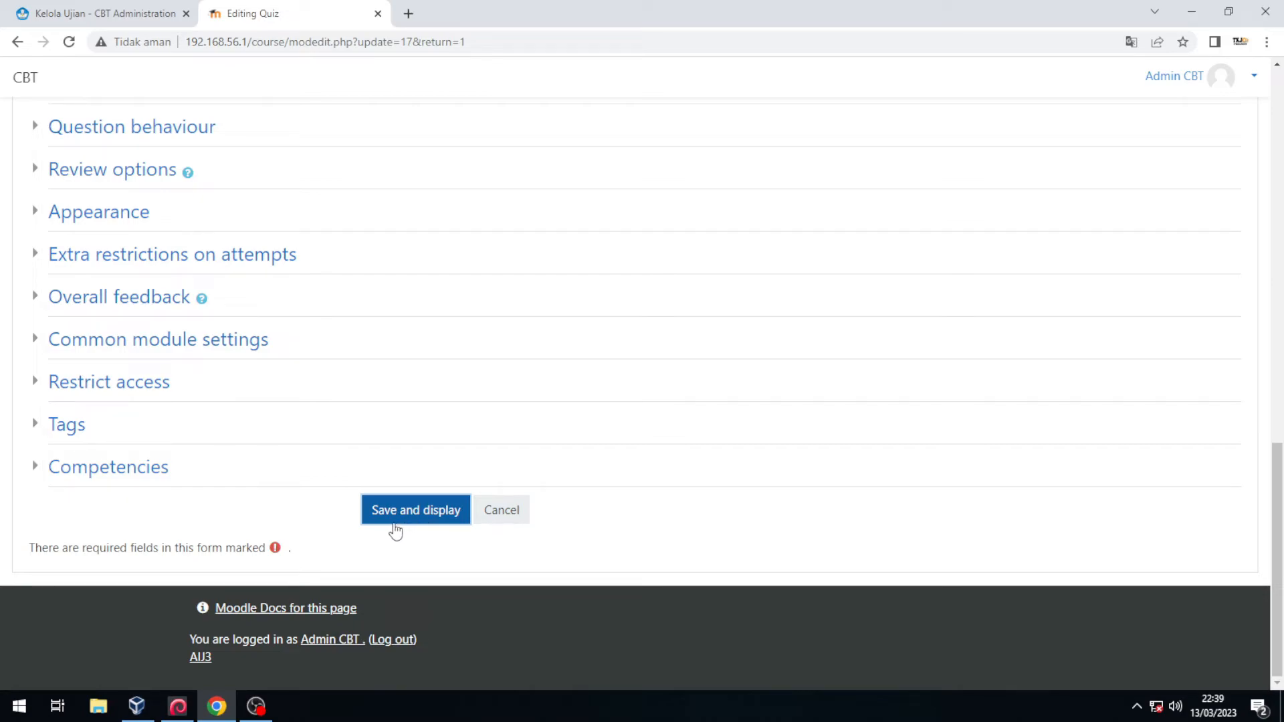
scroll(398, 515, up, 10)
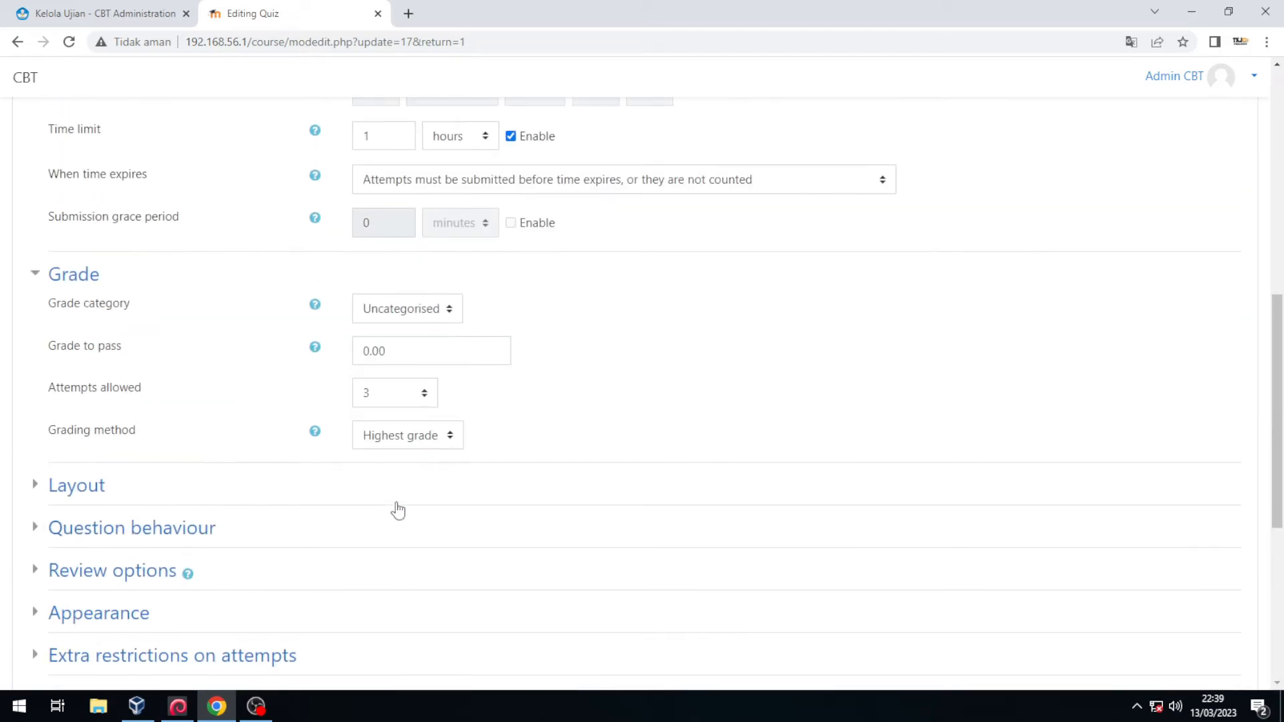
scroll(395, 515, down, 10)
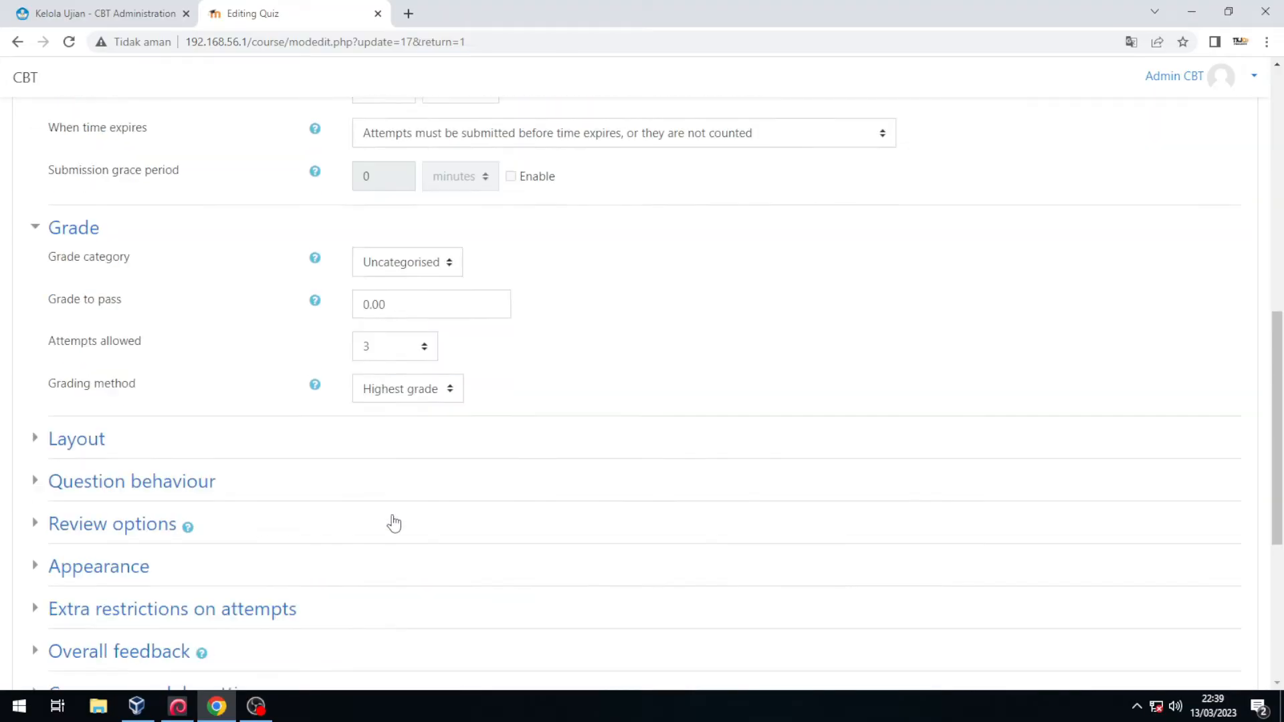
click(408, 519)
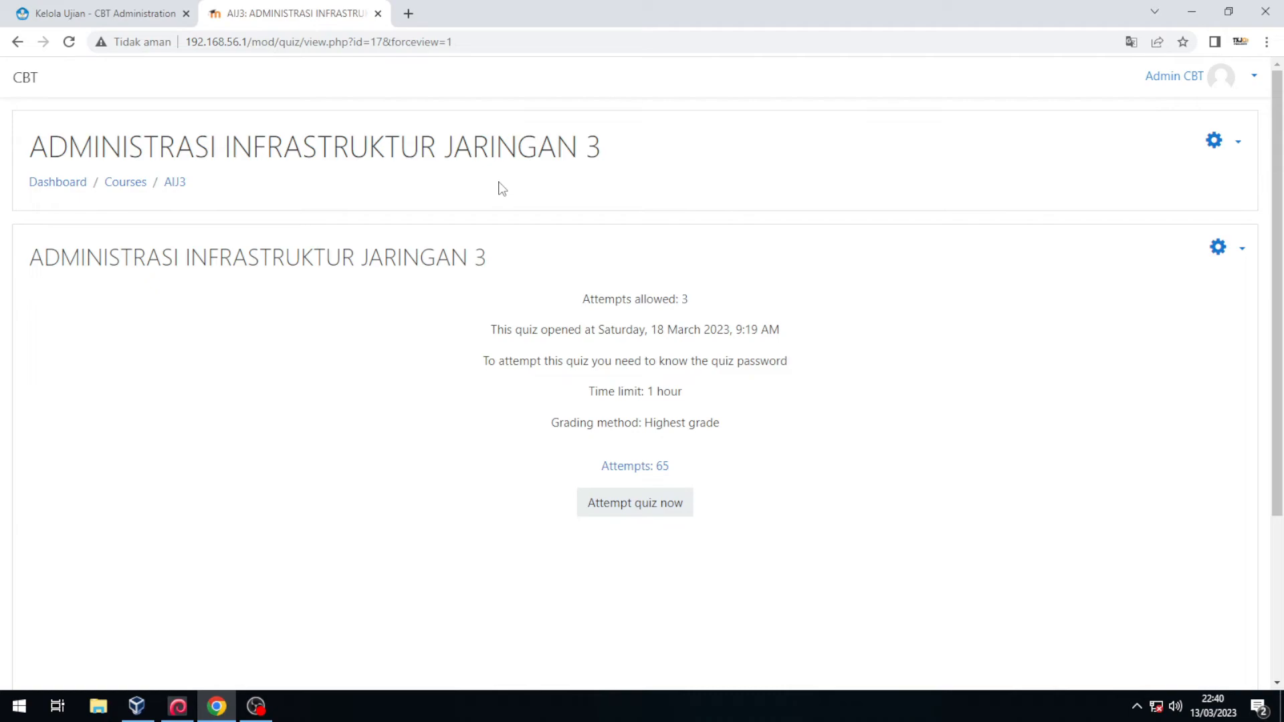
Return to the Kelola Ujian page in CBT Administration, and switch to OBS
click(103, 20)
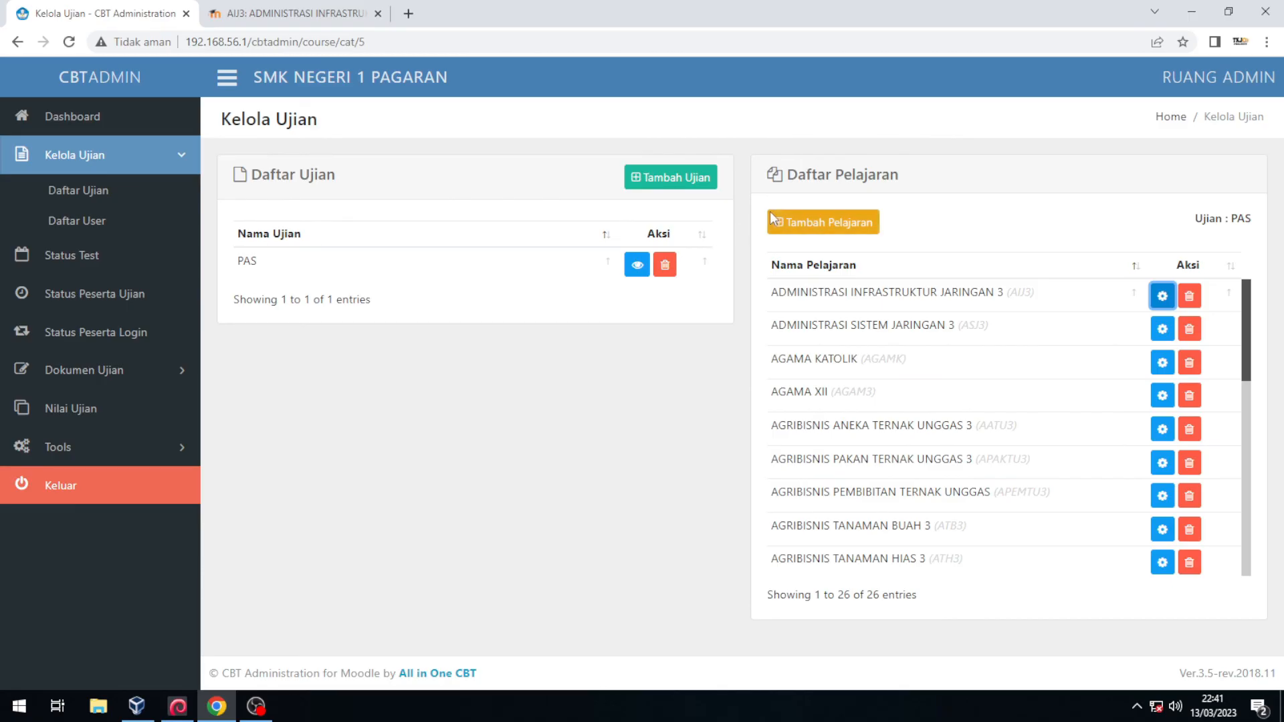
click(256, 706)
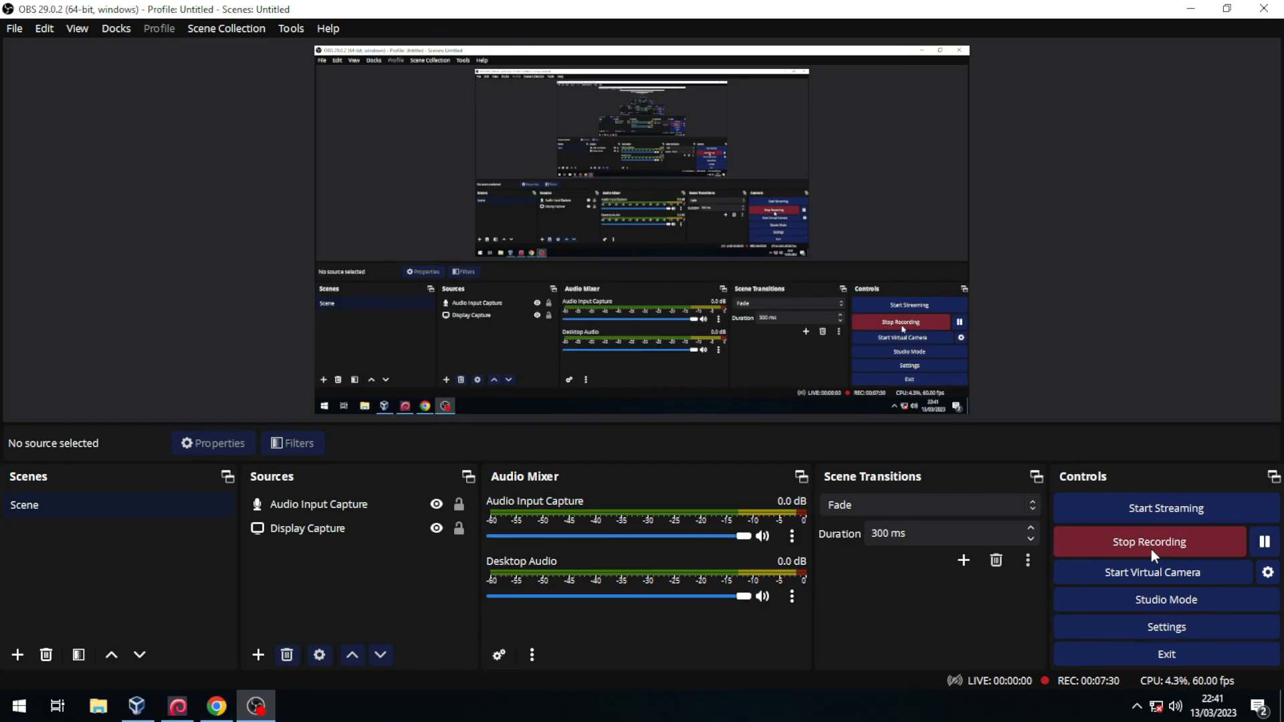